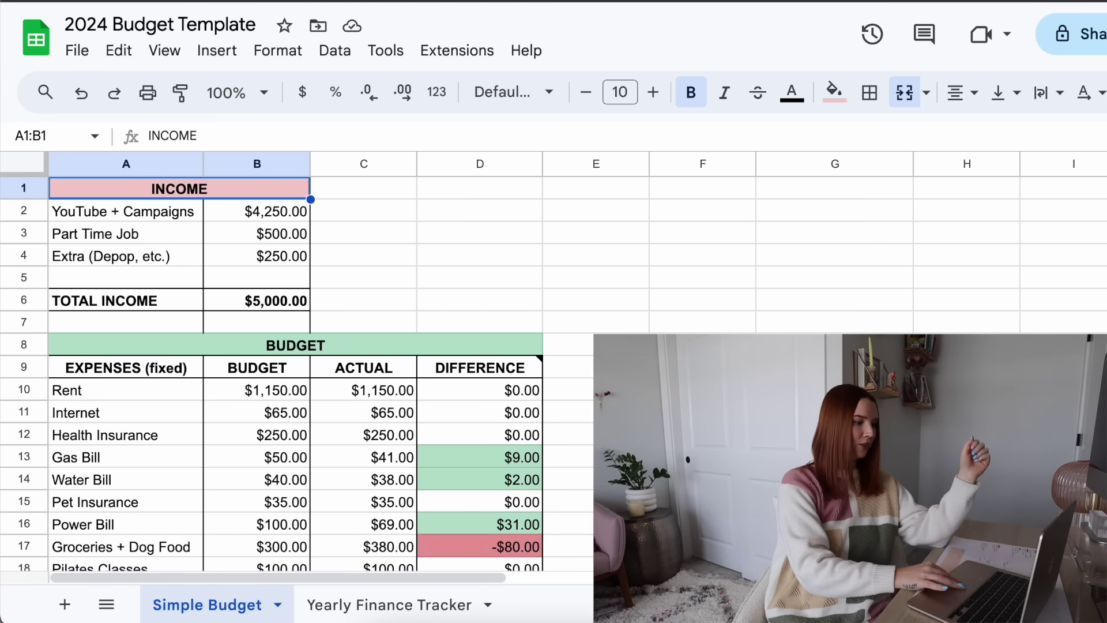
Review the Simple Budget sheet from the income section through the fixed and non-fixed expense totals
scroll(280, 373, down, 7)
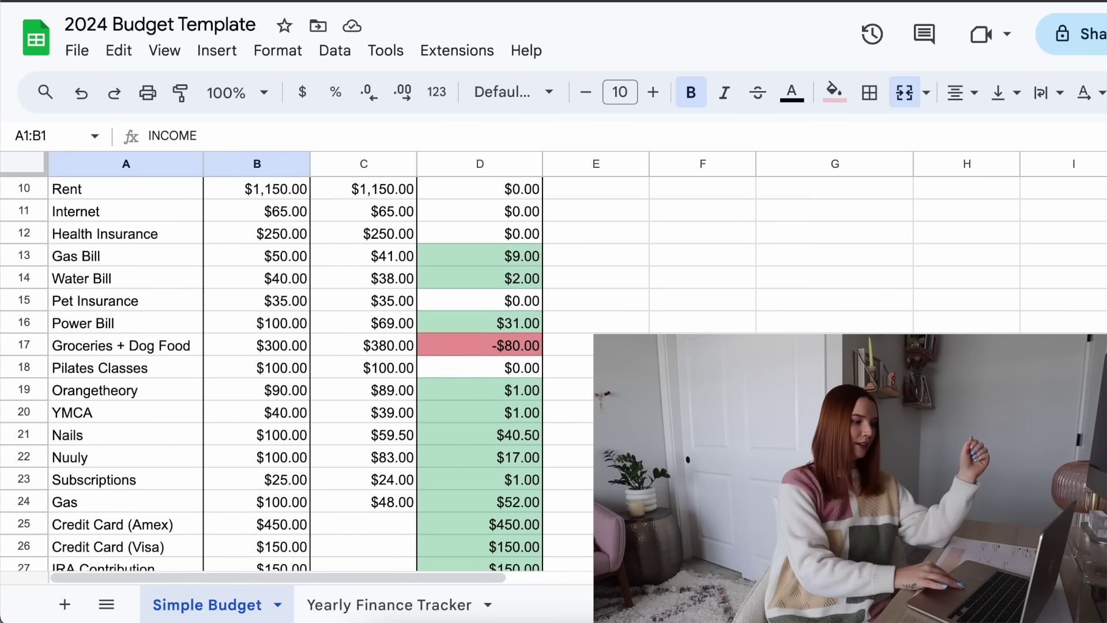
scroll(280, 374, down, 4)
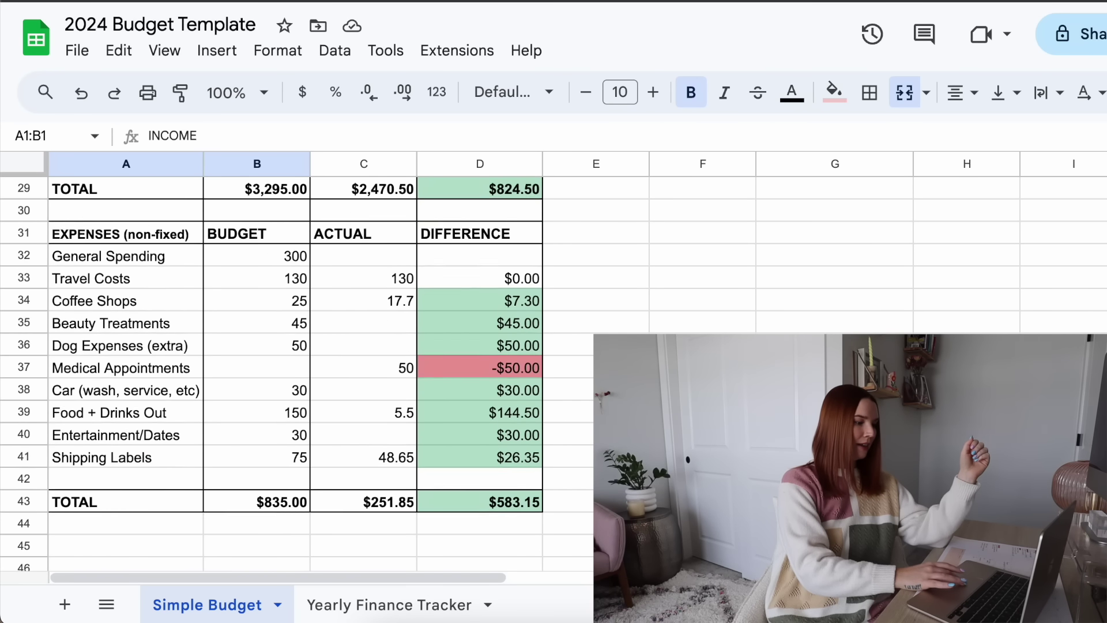
scroll(280, 374, up, 3)
scroll(280, 373, up, 8)
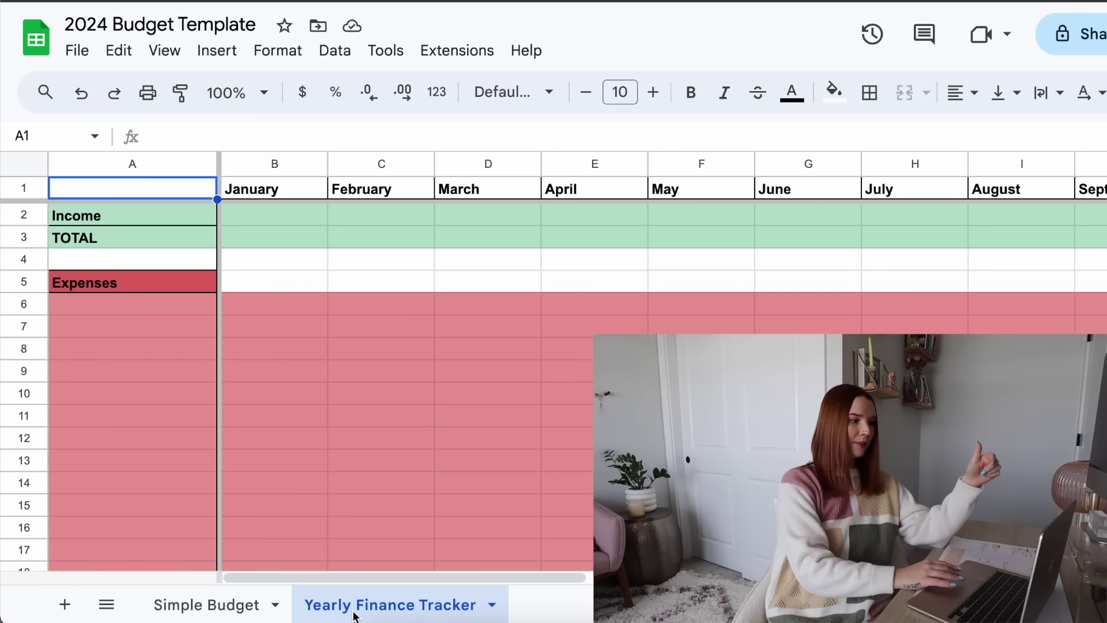
Review the Yearly Finance Tracker sheet from income and expenses through debt, savings and net worth, and return to Simple Budget
click(355, 612)
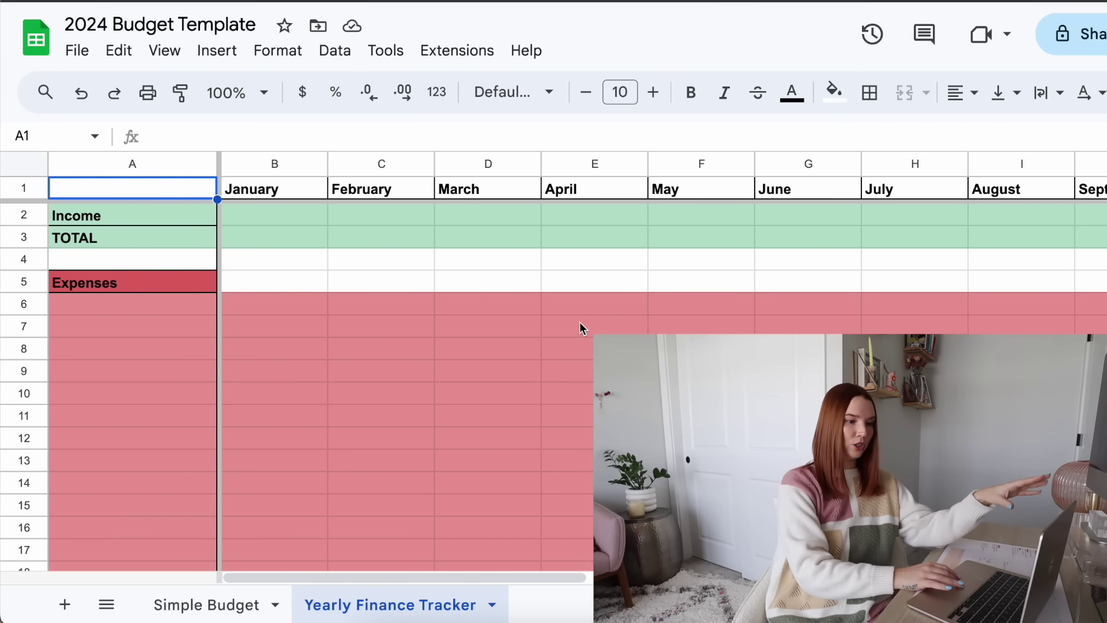
scroll(565, 323, down, 1)
scroll(404, 374, down, 10)
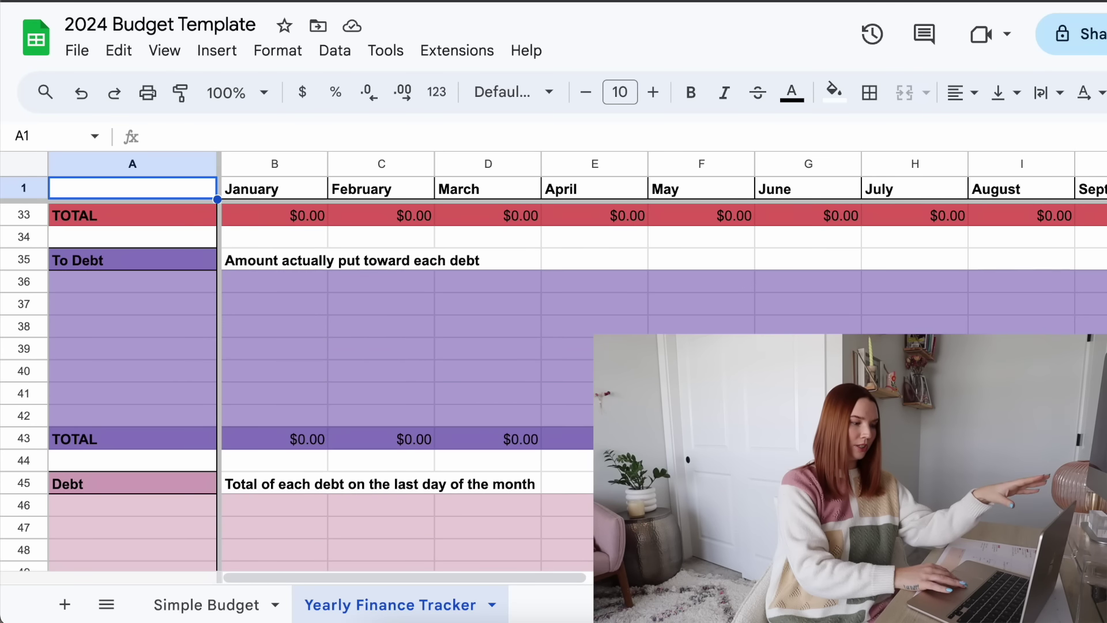
scroll(403, 374, down, 6)
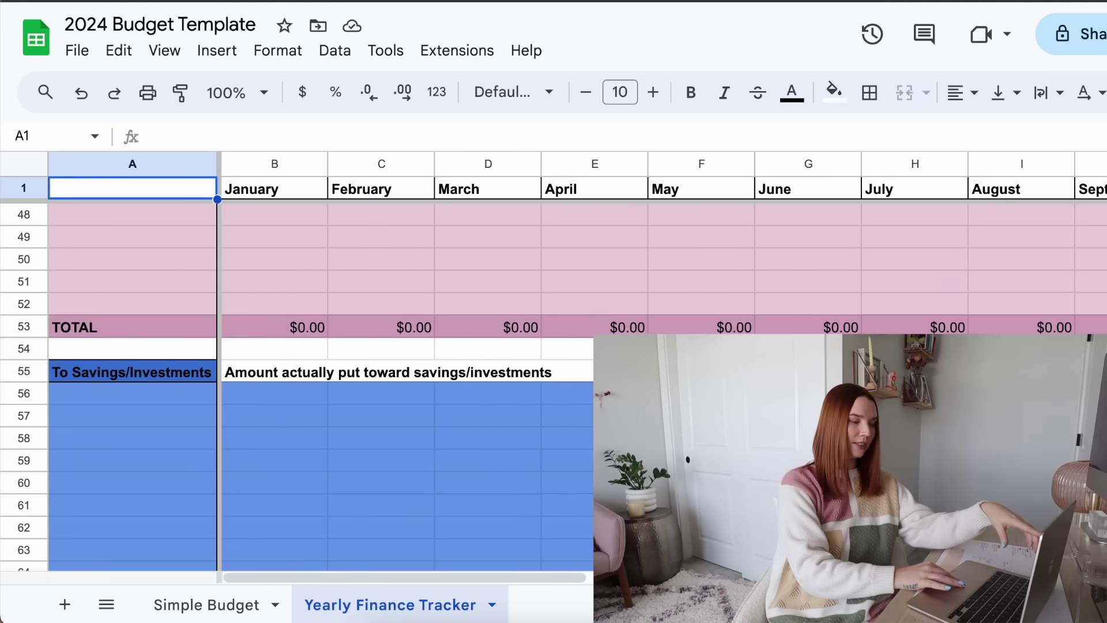
scroll(404, 375, down, 12)
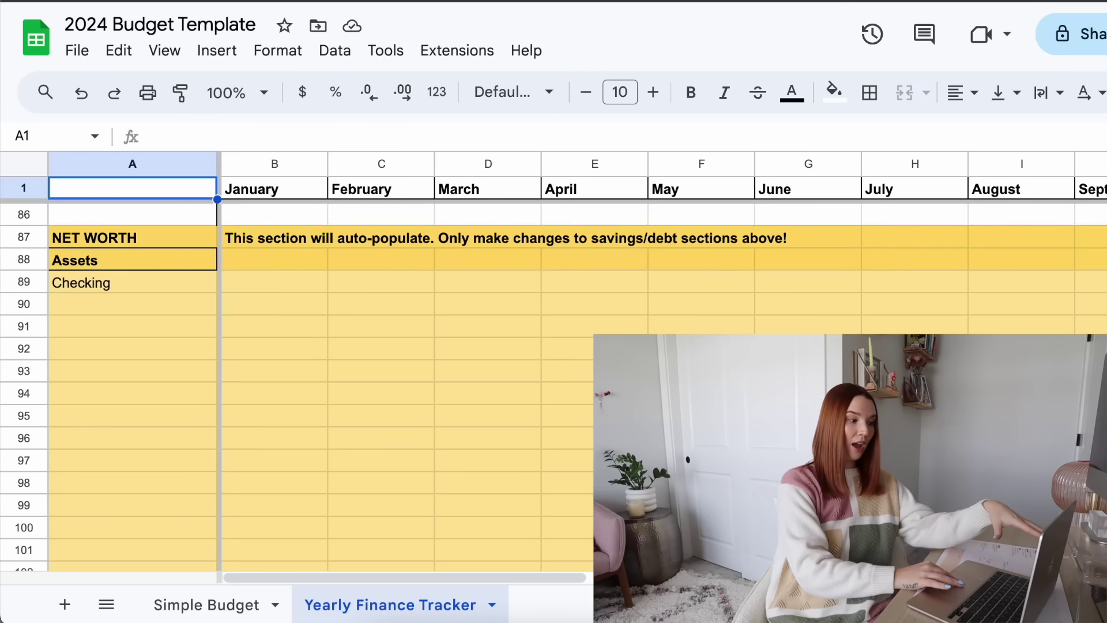
scroll(403, 375, down, 7)
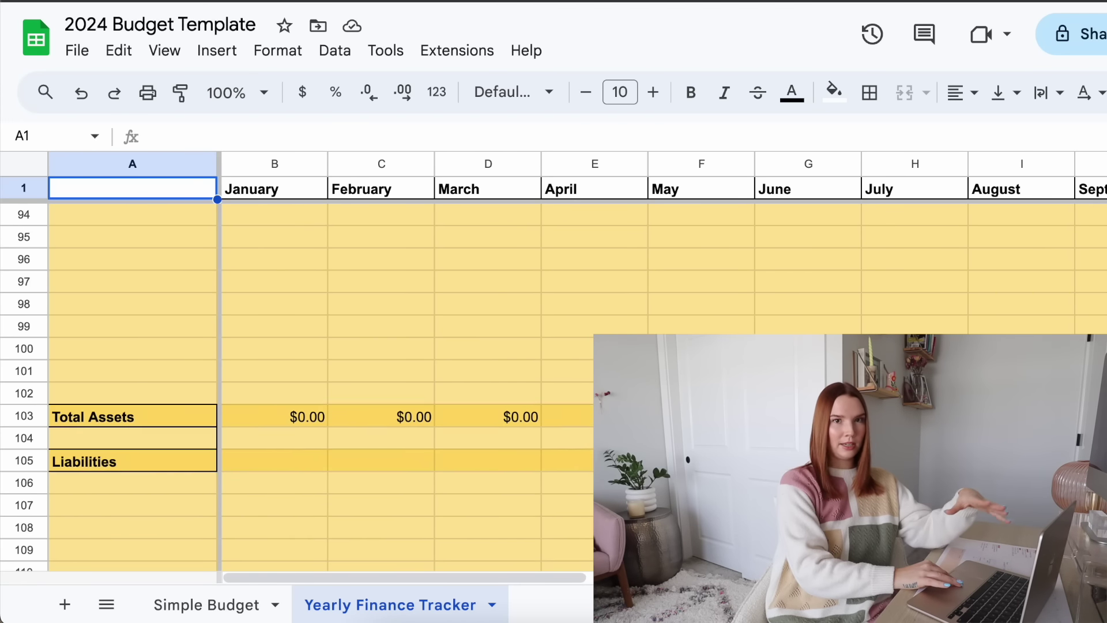
scroll(520, 428, up, 20)
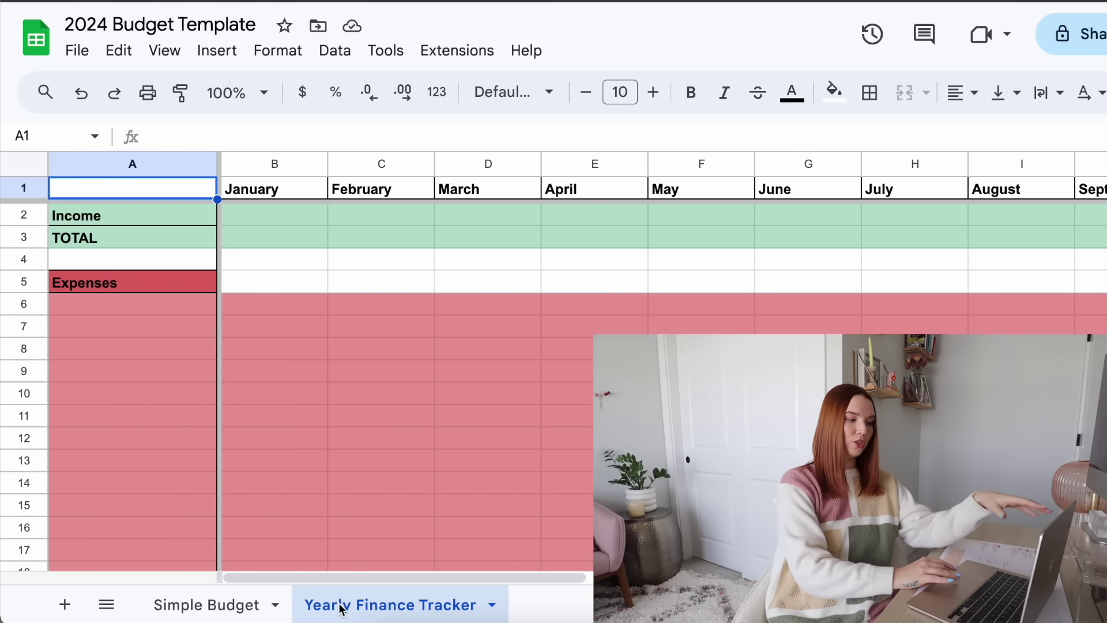
click(237, 604)
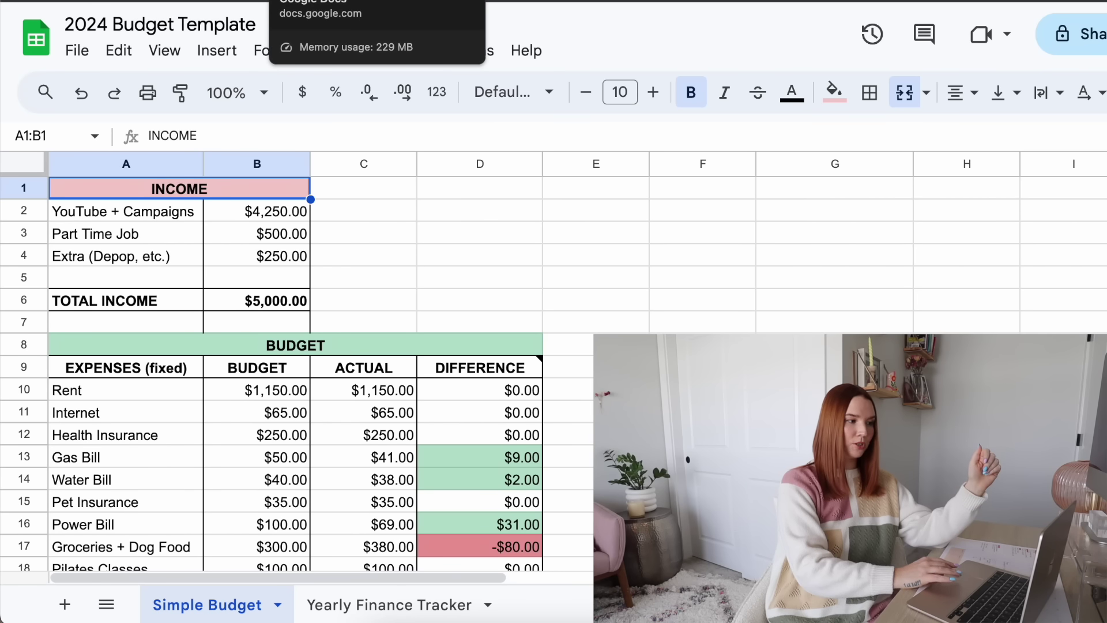
Switch to the 2024 Budget Template (List) document in Google Docs and review its monthly income, fixed costs and other expenses
click(320, 1)
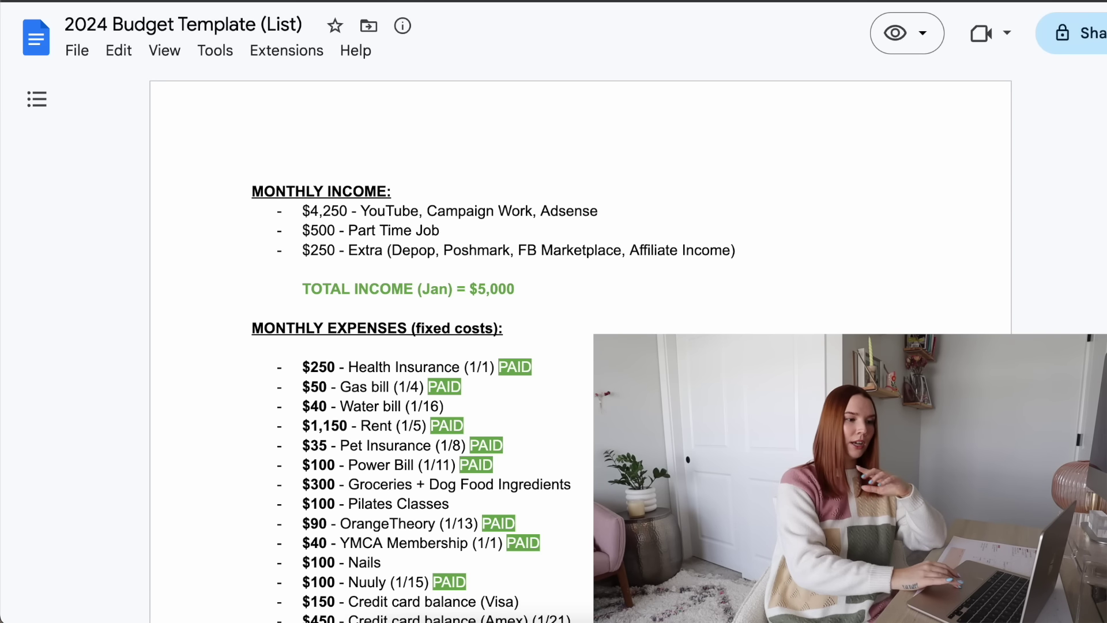
scroll(579, 346, down, 5)
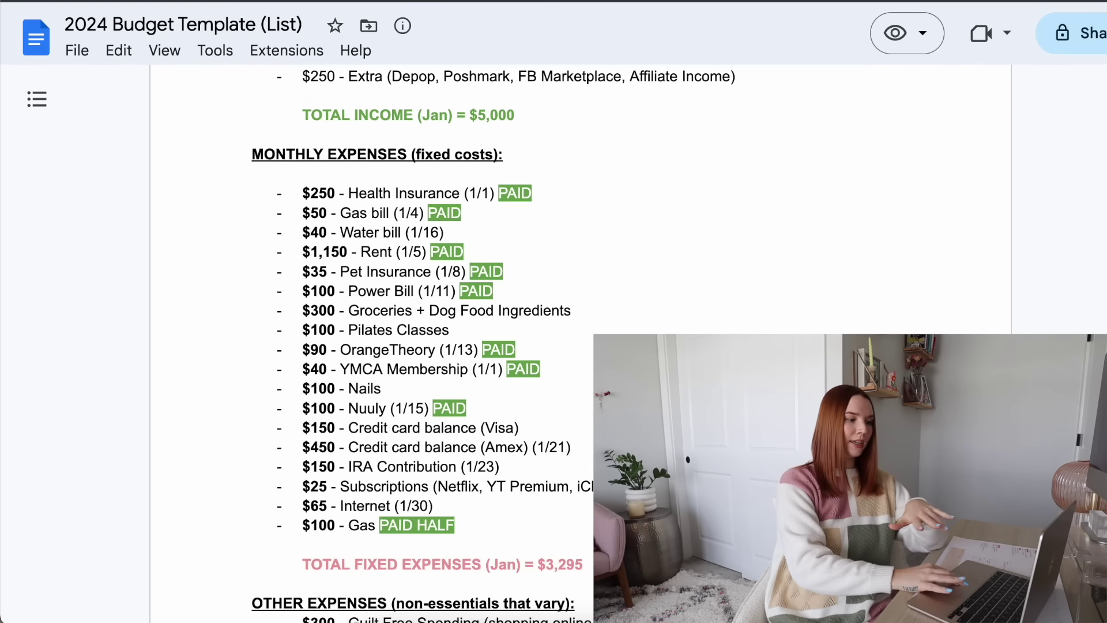
scroll(422, 343, down, 4)
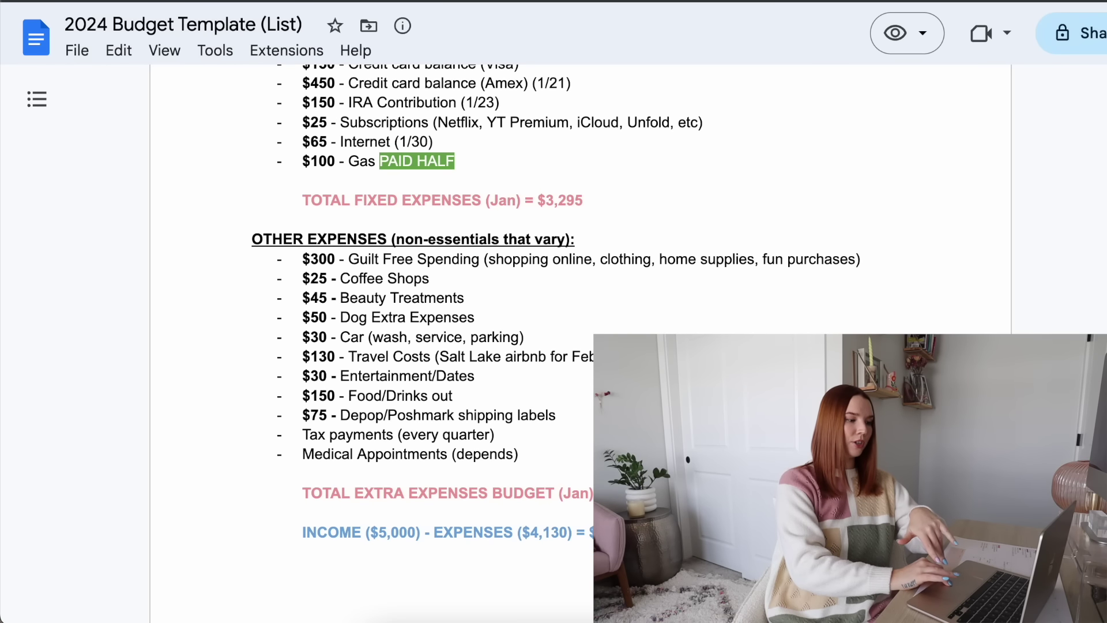
scroll(577, 312, up, 10)
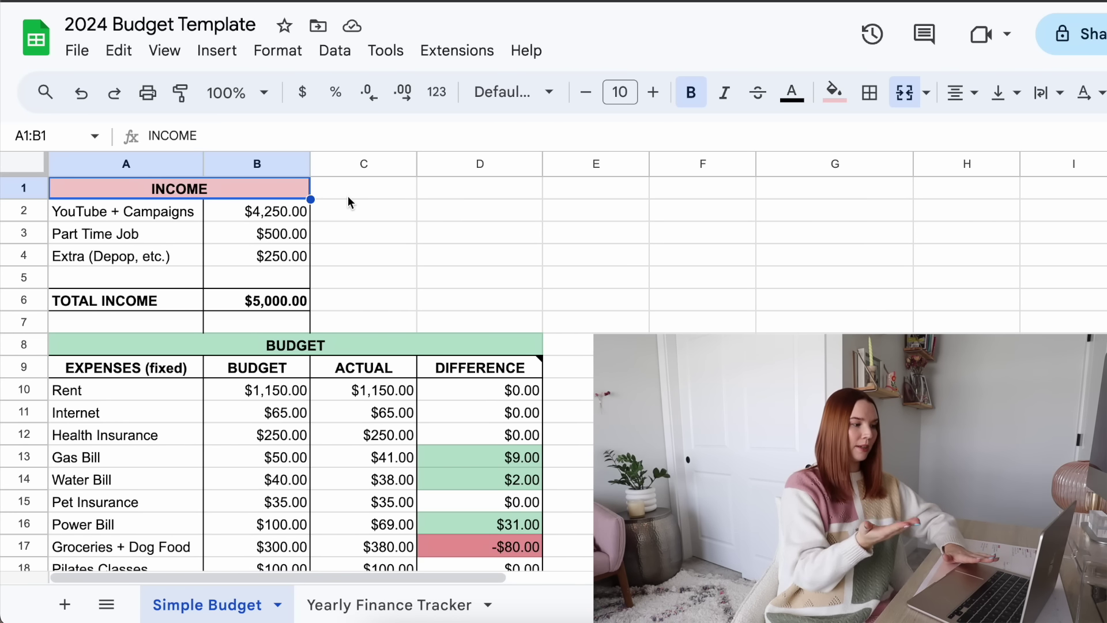
Inspect the YouTube + Campaigns amount and its label in the income section of the 2024 Budget Template spreadsheet
click(298, 213)
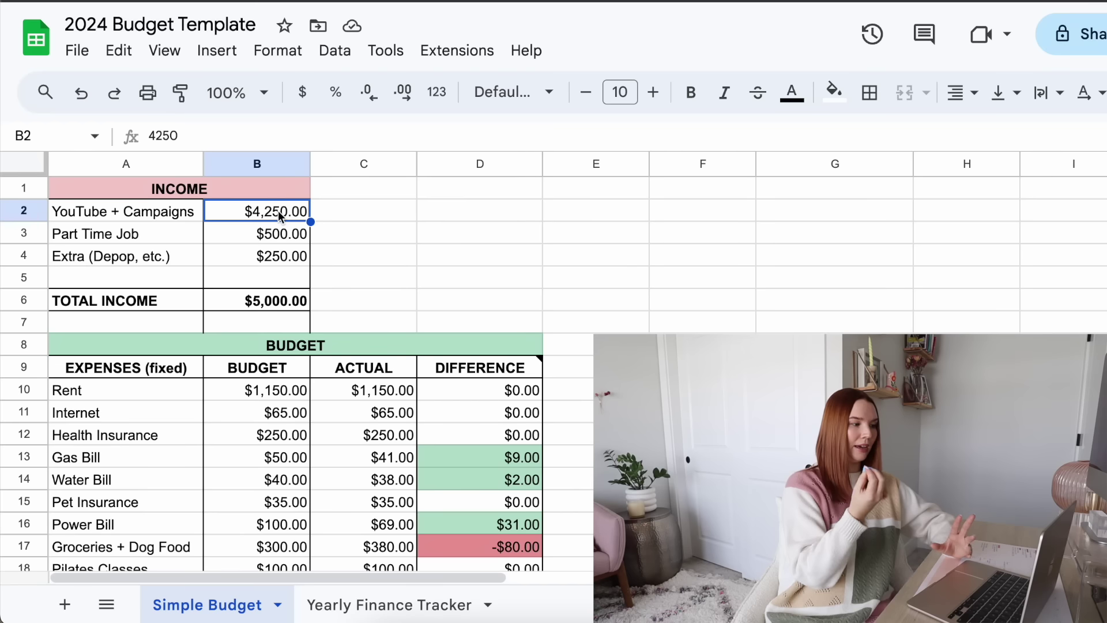
double_click(278, 210)
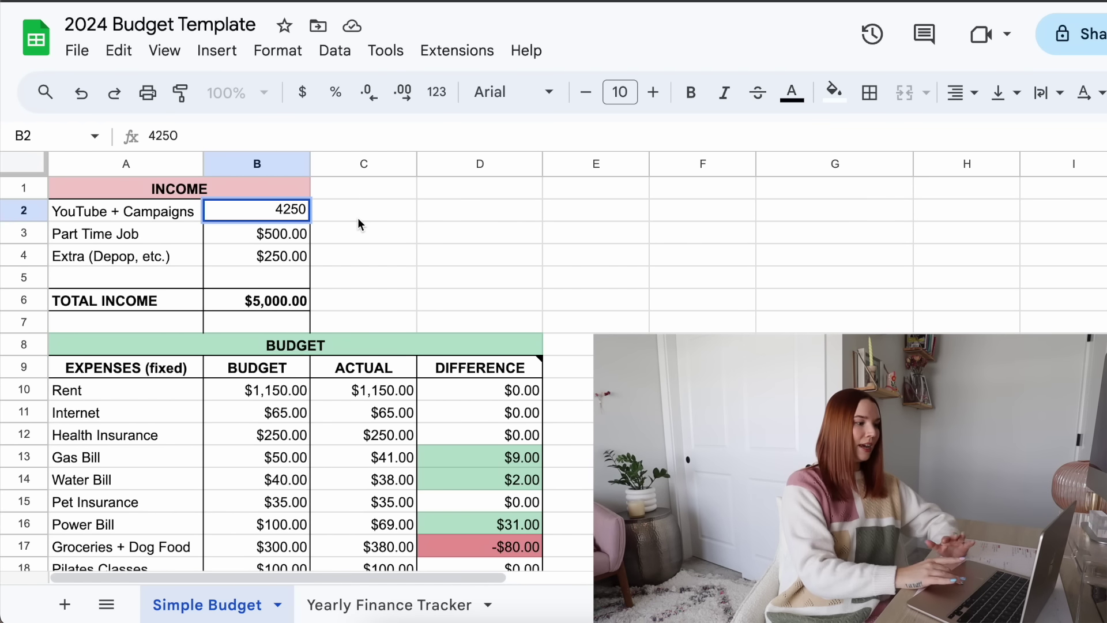
key(Return)
click(68, 218)
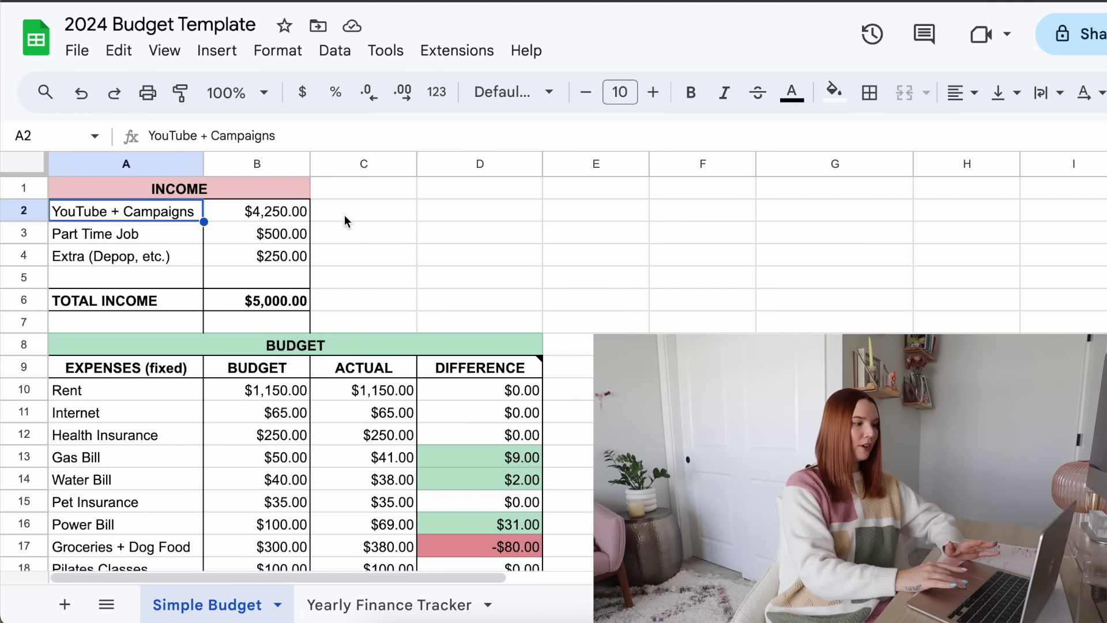
key(Up)
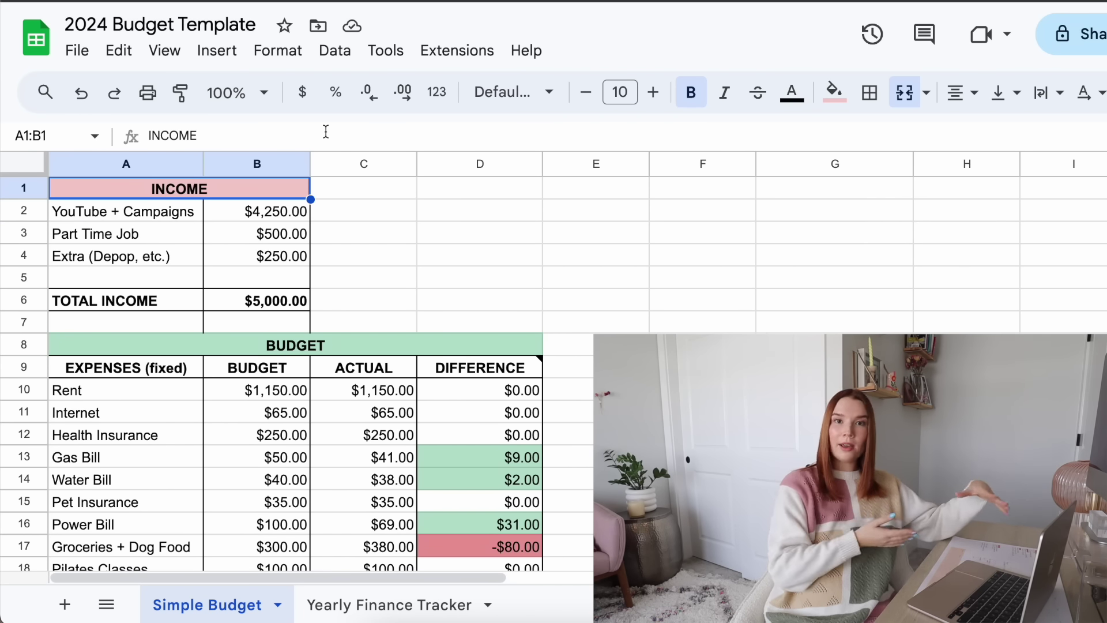
click(186, 232)
right_click(186, 231)
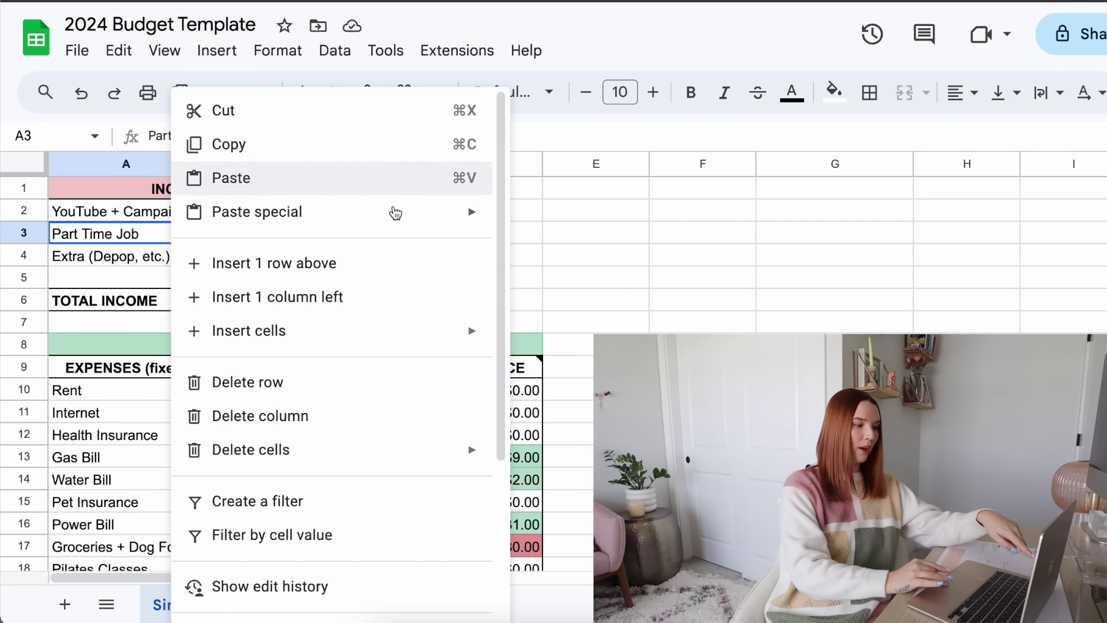
key(Escape)
click(259, 189)
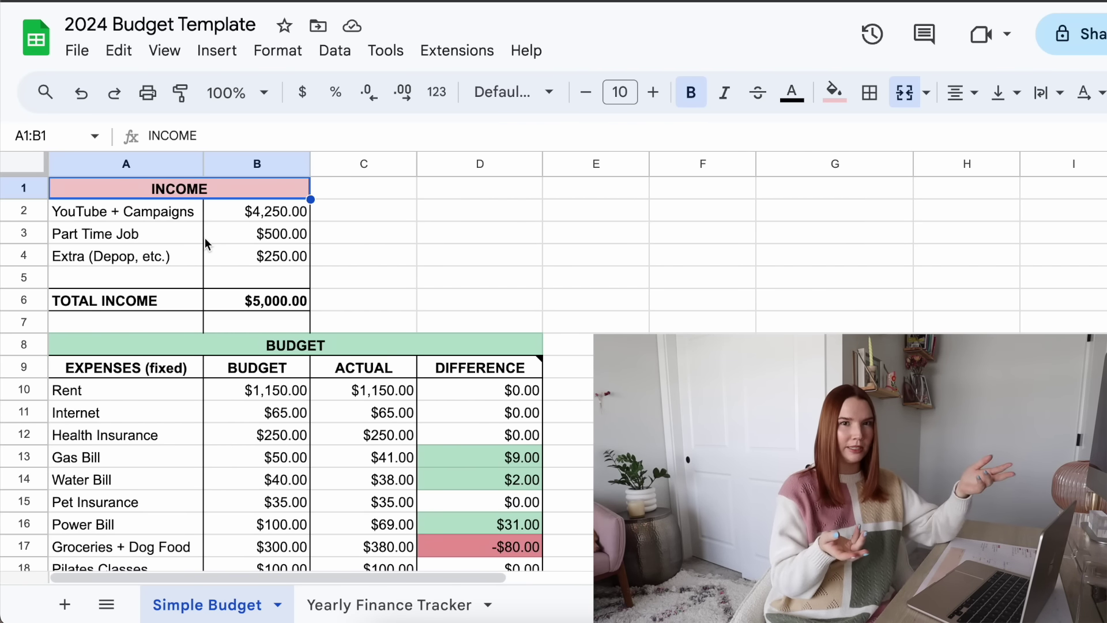
Inspect the Extra (Depop, etc.) amount and the TOTAL INCOME row in the income section
click(233, 260)
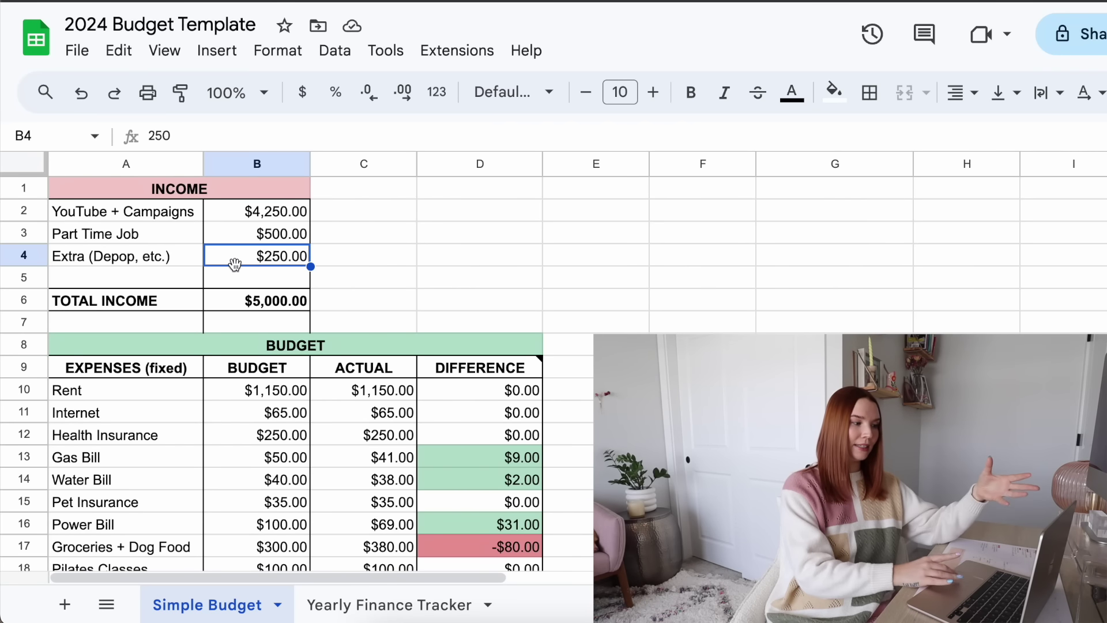
click(223, 304)
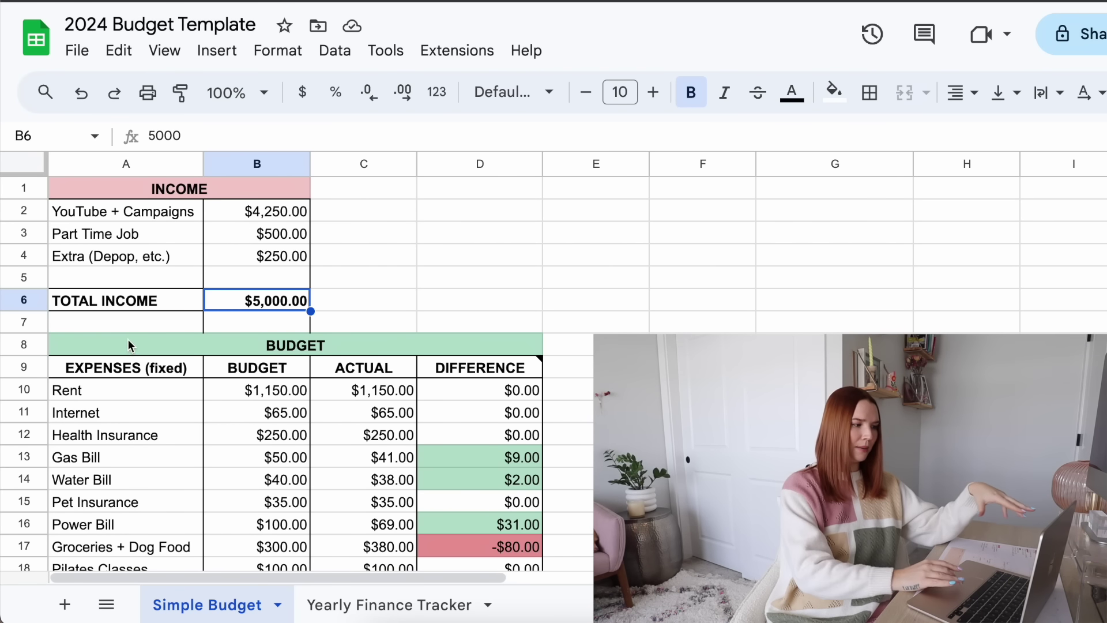
click(162, 302)
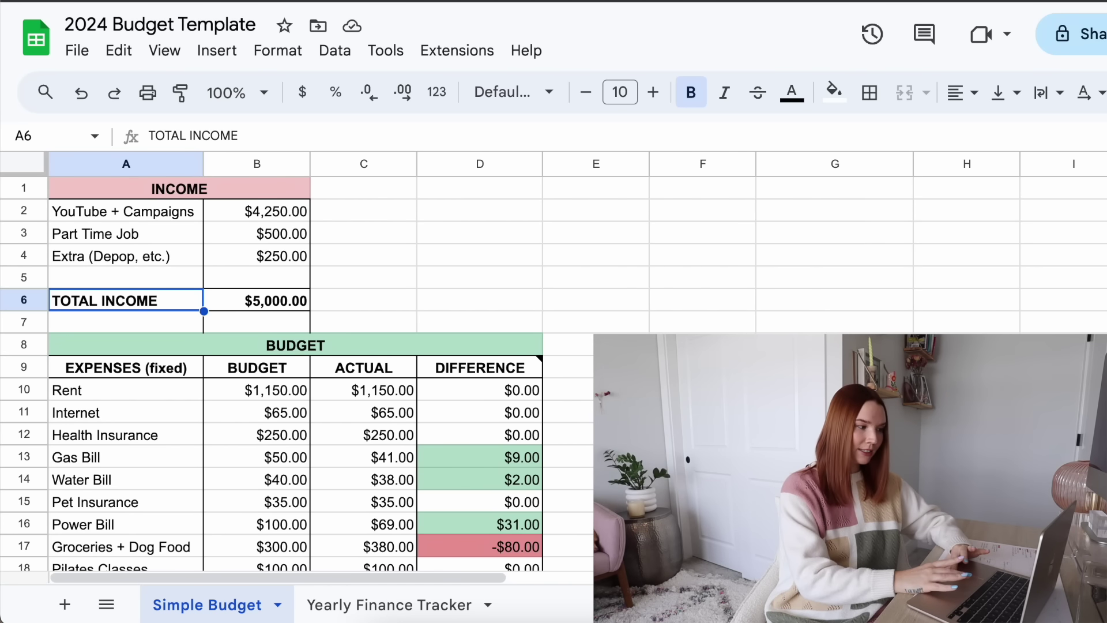
Review the fixed expenses list and the non-fixed expenses section of the Simple Budget sheet, selecting the EXPENSES (non-fixed) heading
scroll(271, 374, down, 3)
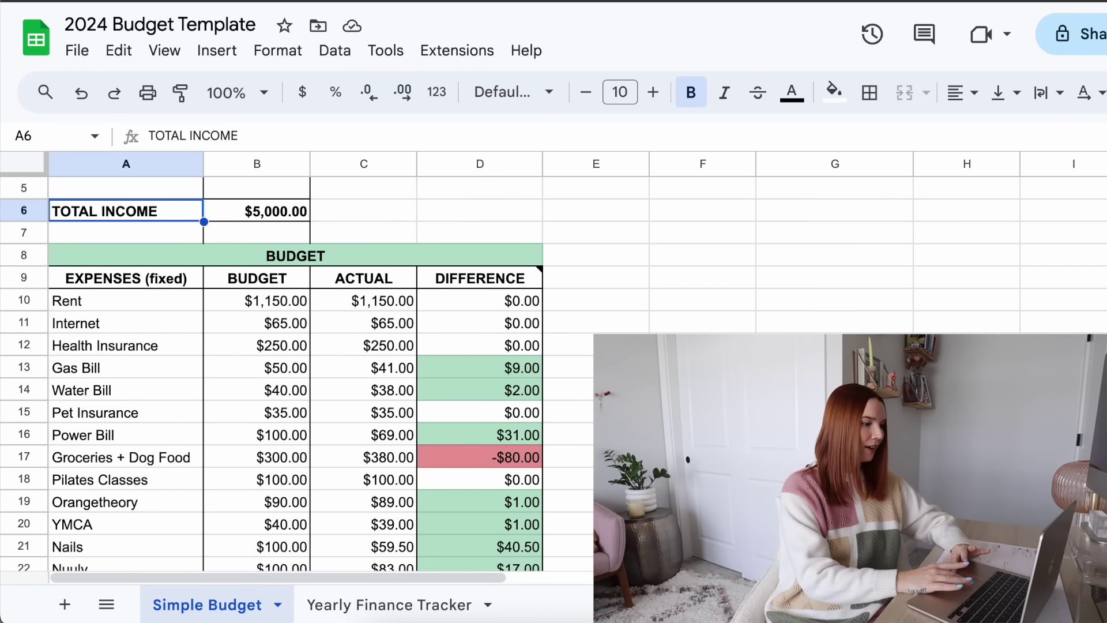
scroll(280, 374, down, 5)
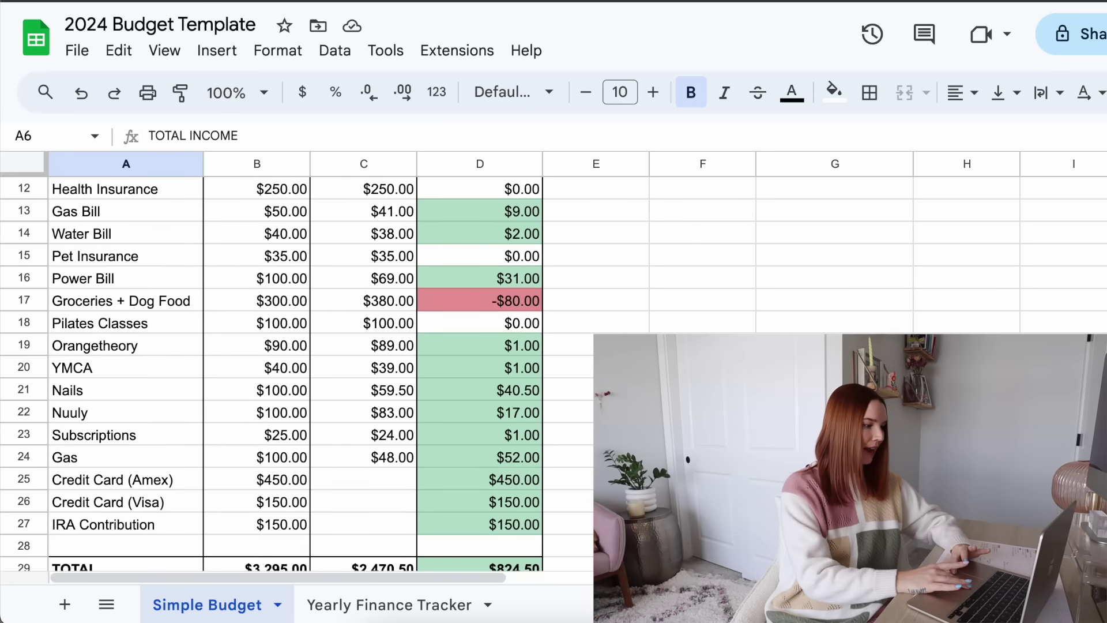
scroll(280, 374, up, 2)
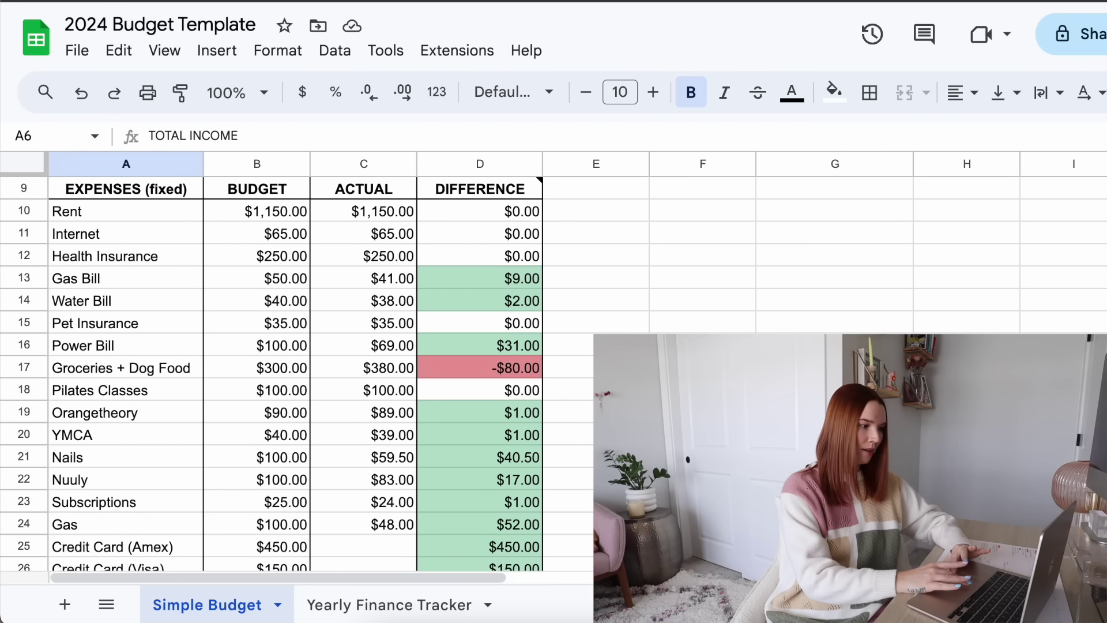
scroll(280, 374, down, 5)
scroll(280, 374, down, 5)
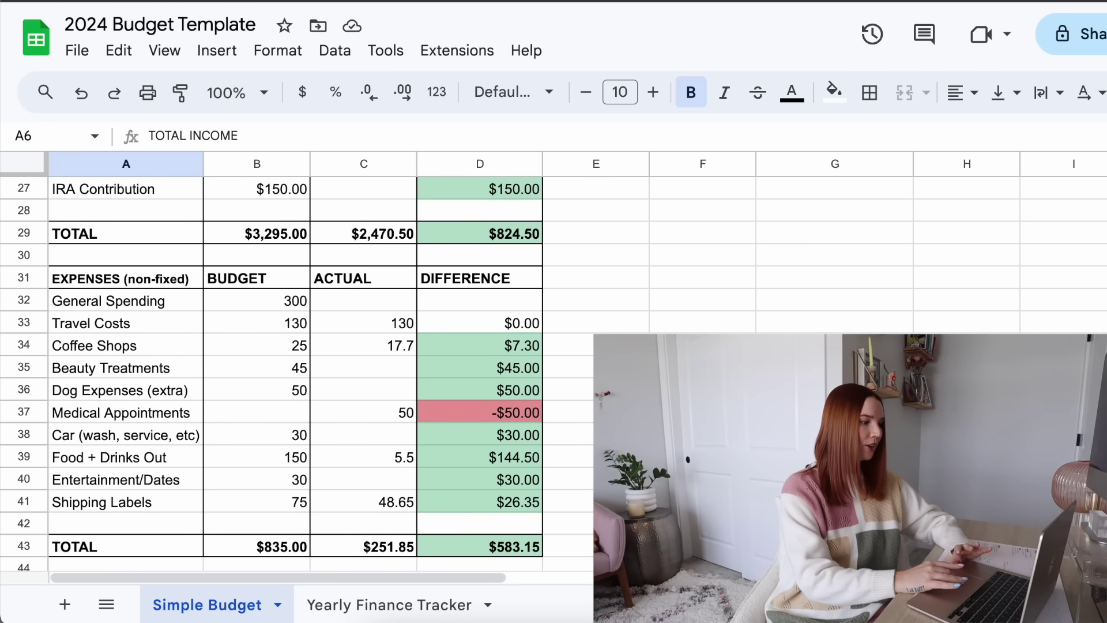
scroll(180, 189, down, 1)
click(188, 234)
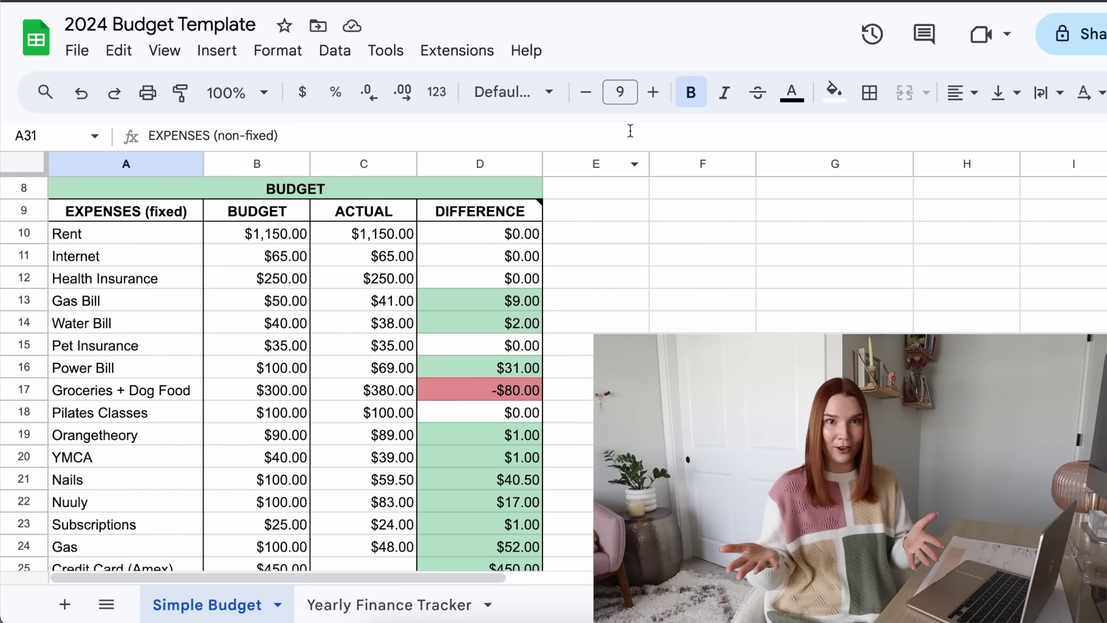
Examine the Credit Card (Visa), IRA Contribution, Gas and Nuuly entries among the fixed expenses
scroll(288, 375, down, 2)
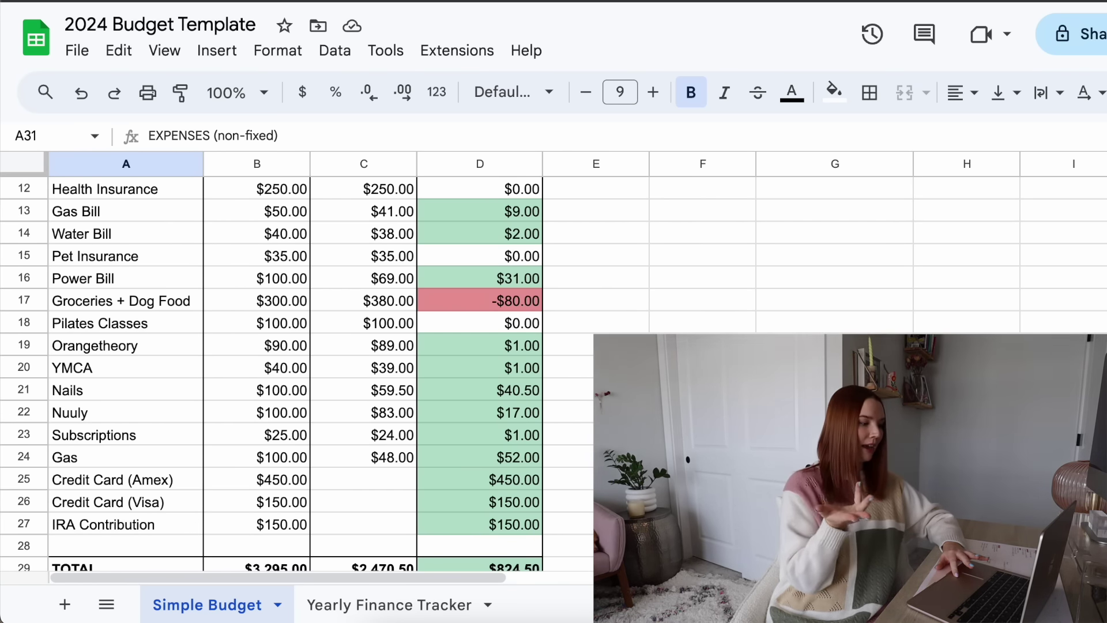
click(196, 507)
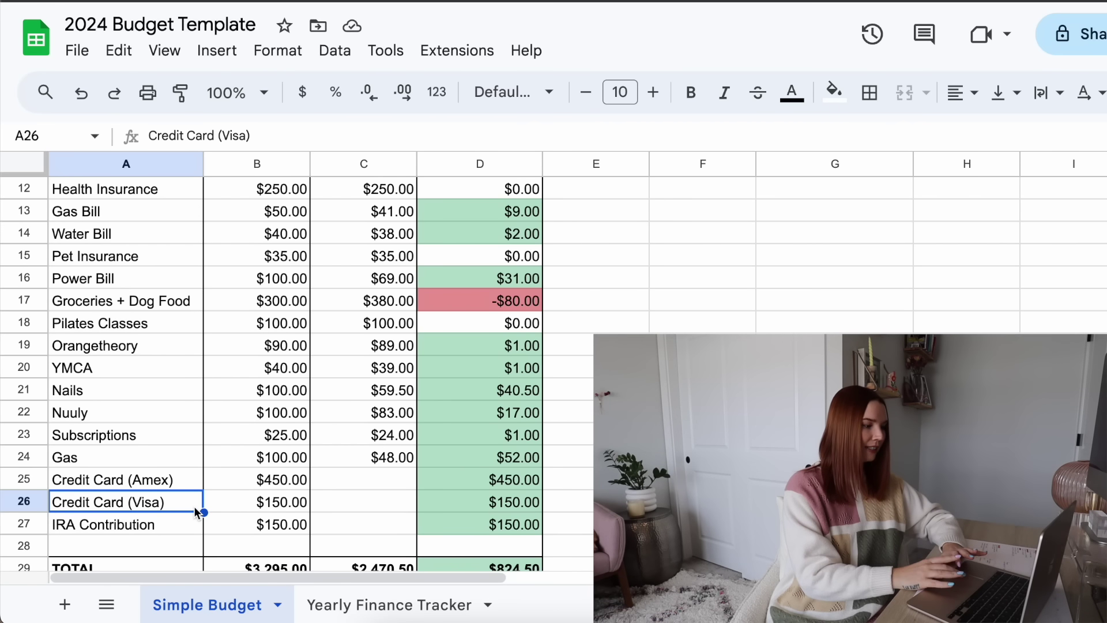
click(173, 531)
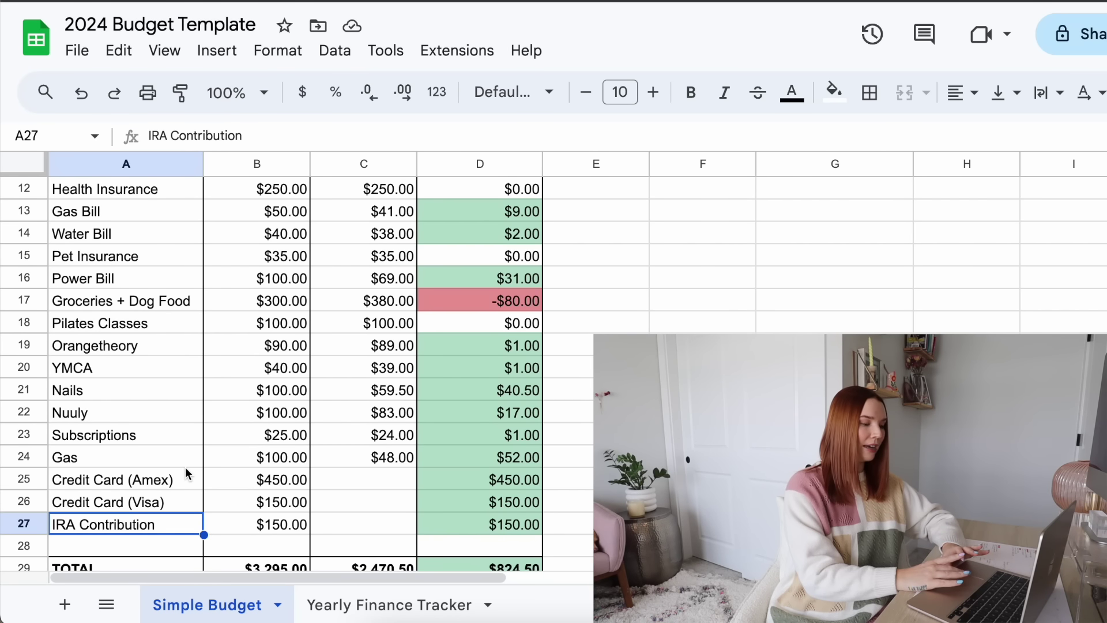
click(112, 455)
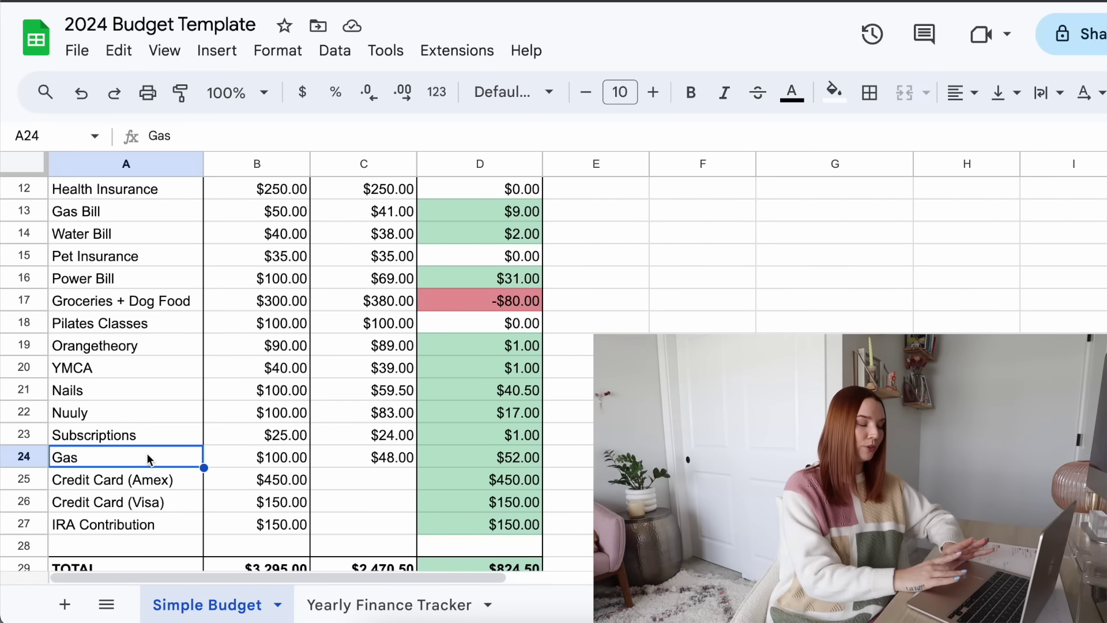
click(119, 414)
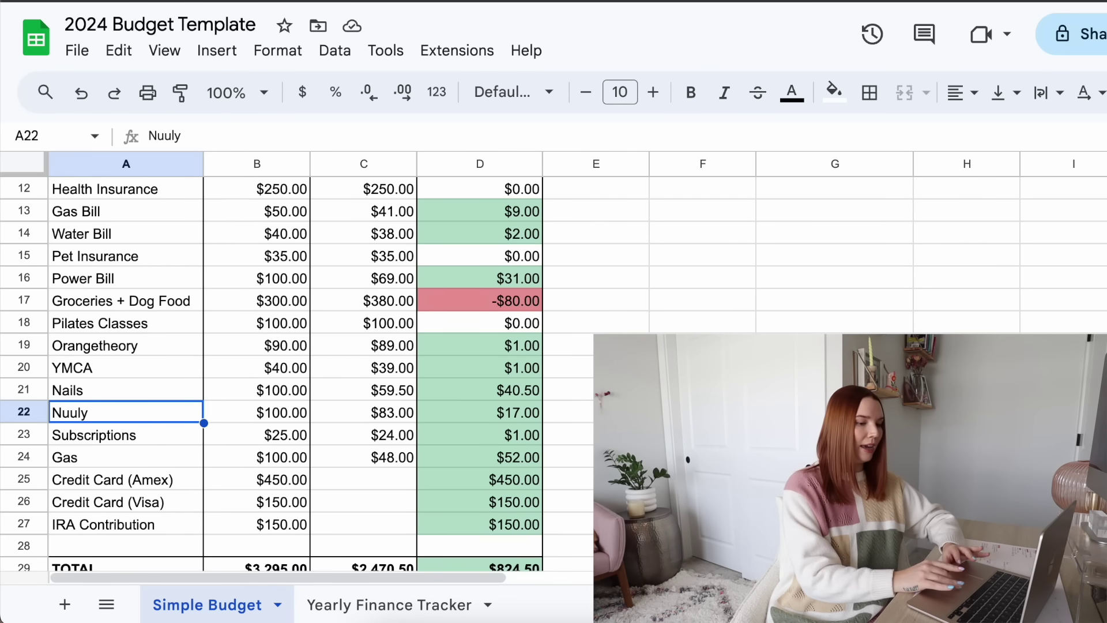
Examine the BUDGET banner and the BUDGET and ACTUAL column headings of the fixed expenses table
scroll(371, 230, up, 2)
click(371, 188)
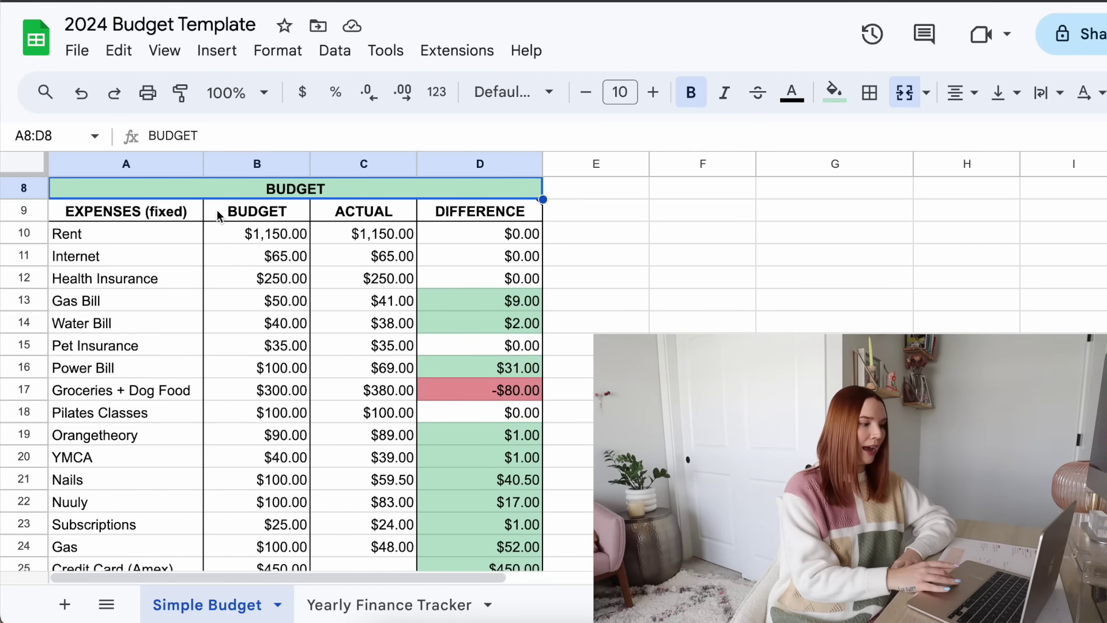
click(217, 210)
click(319, 215)
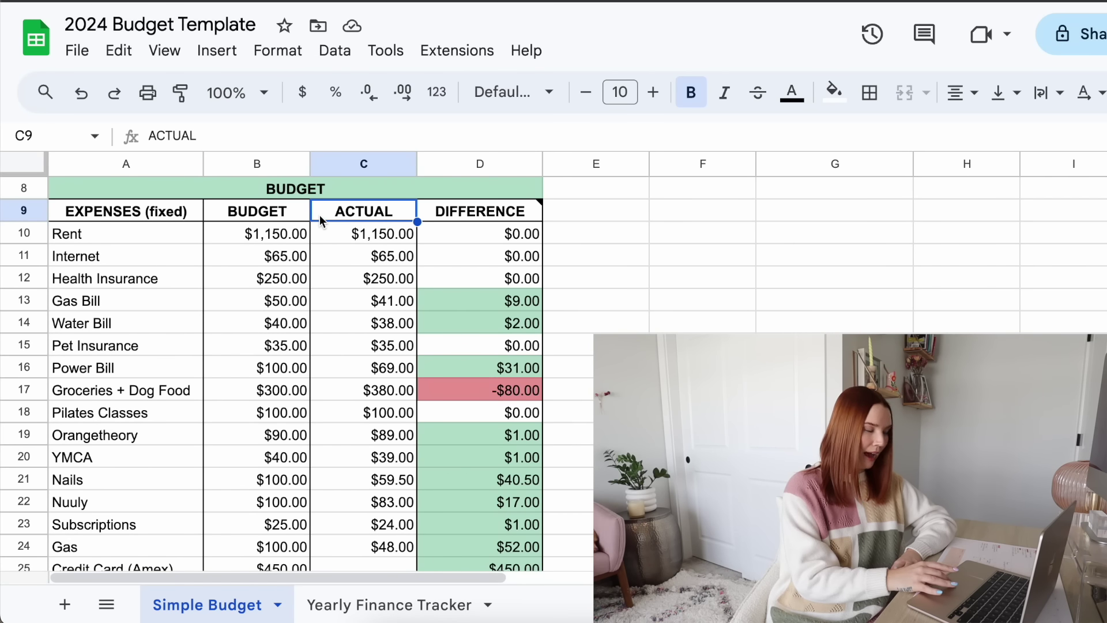
Examine the fixed expenses DIFFERENCE heading's color note, the BUDGET banner, and the Rent, Gas Bill and Water Bill budget amounts, plus Rent's actual amount
click(430, 214)
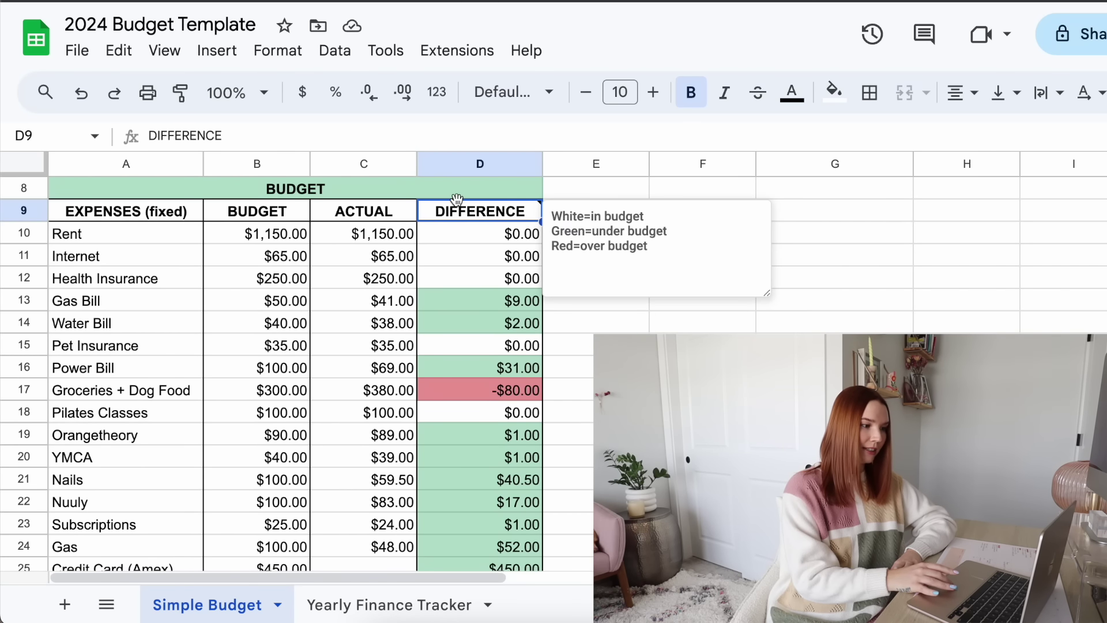
click(220, 190)
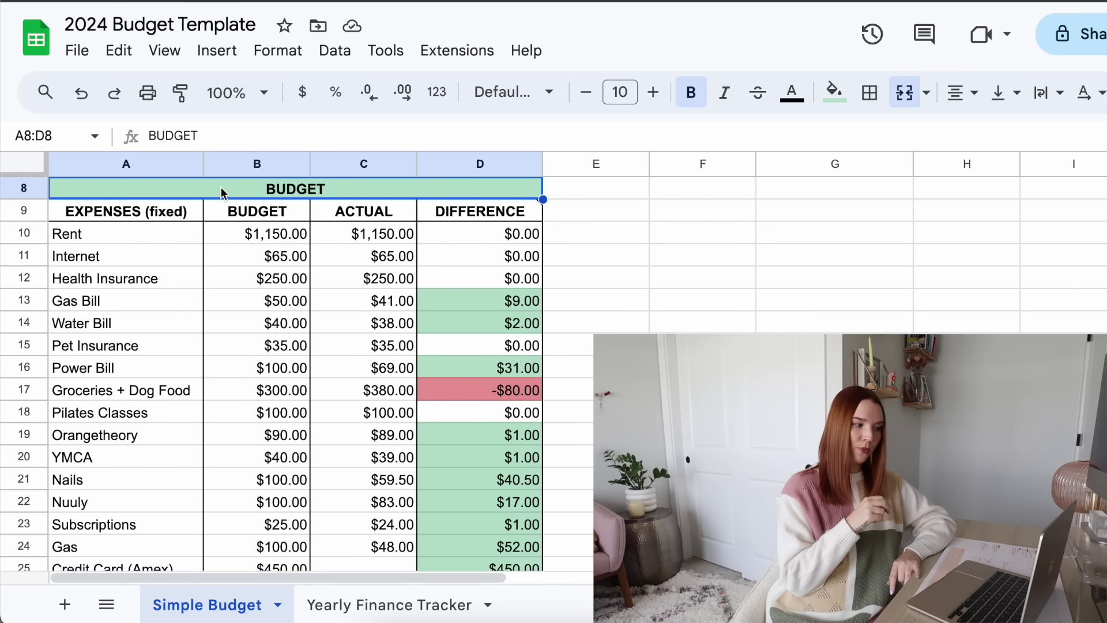
click(222, 236)
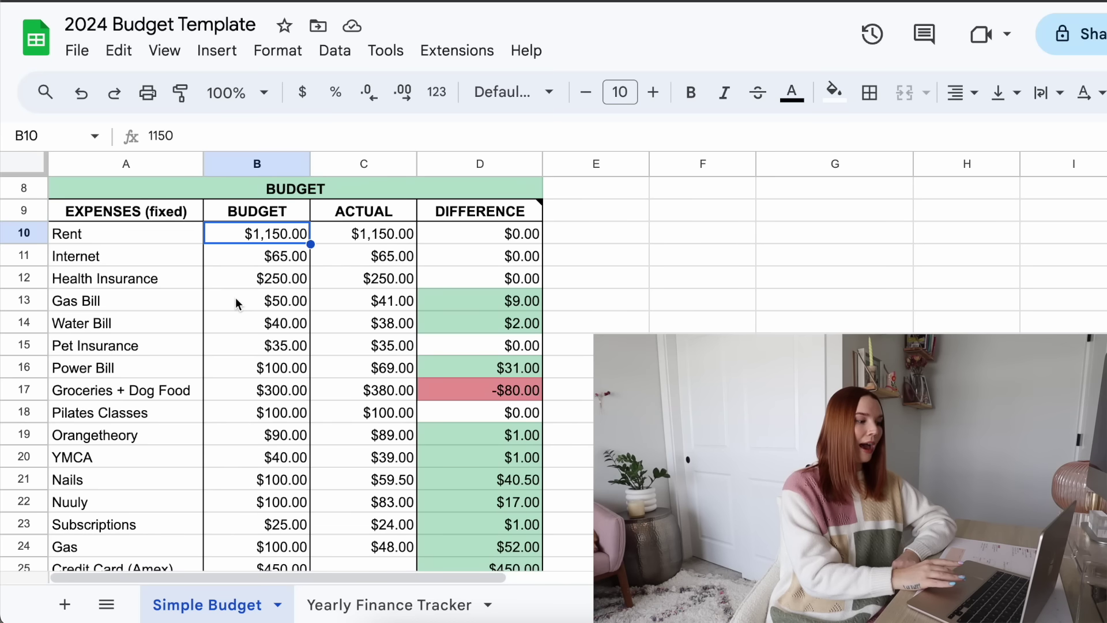
click(217, 303)
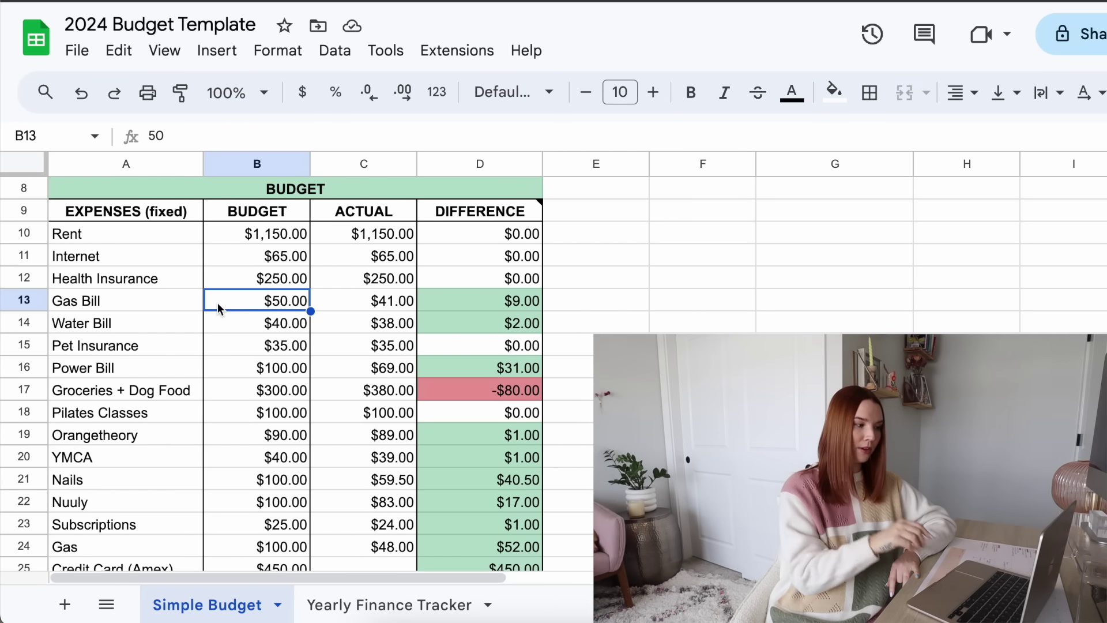
click(213, 320)
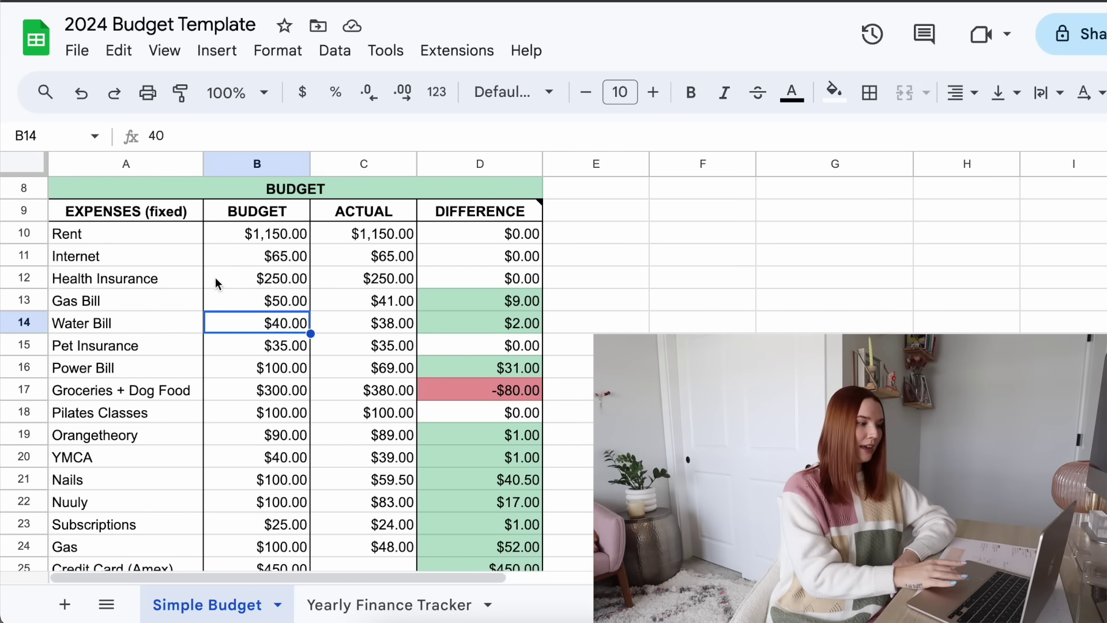
click(225, 241)
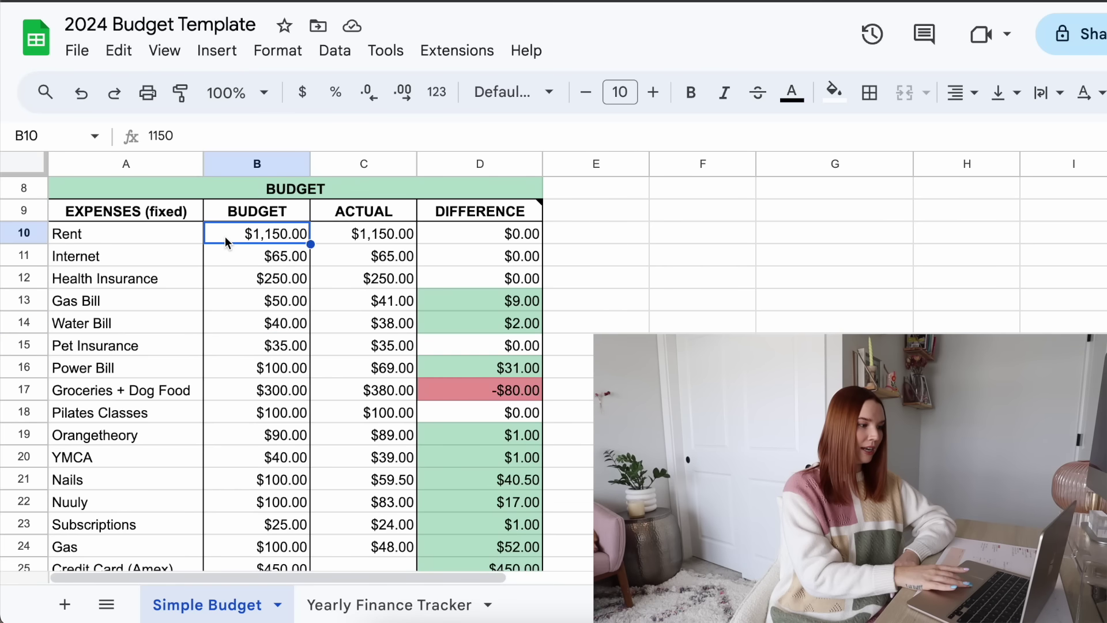
click(327, 233)
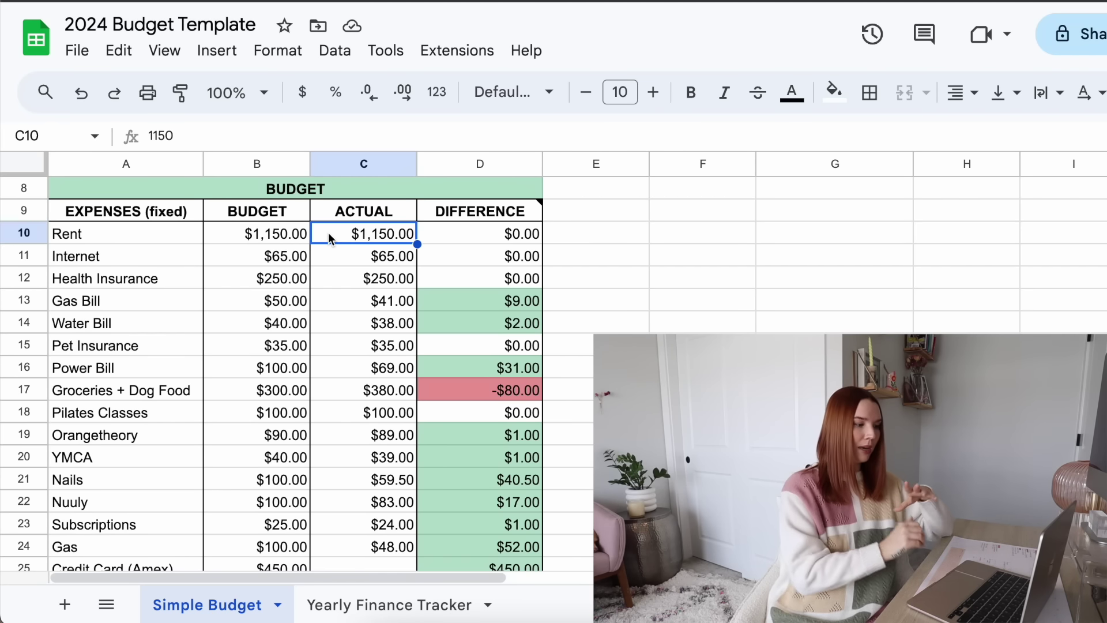
Compare the YMCA row's budget and actual amounts and inspect its difference formula
click(242, 459)
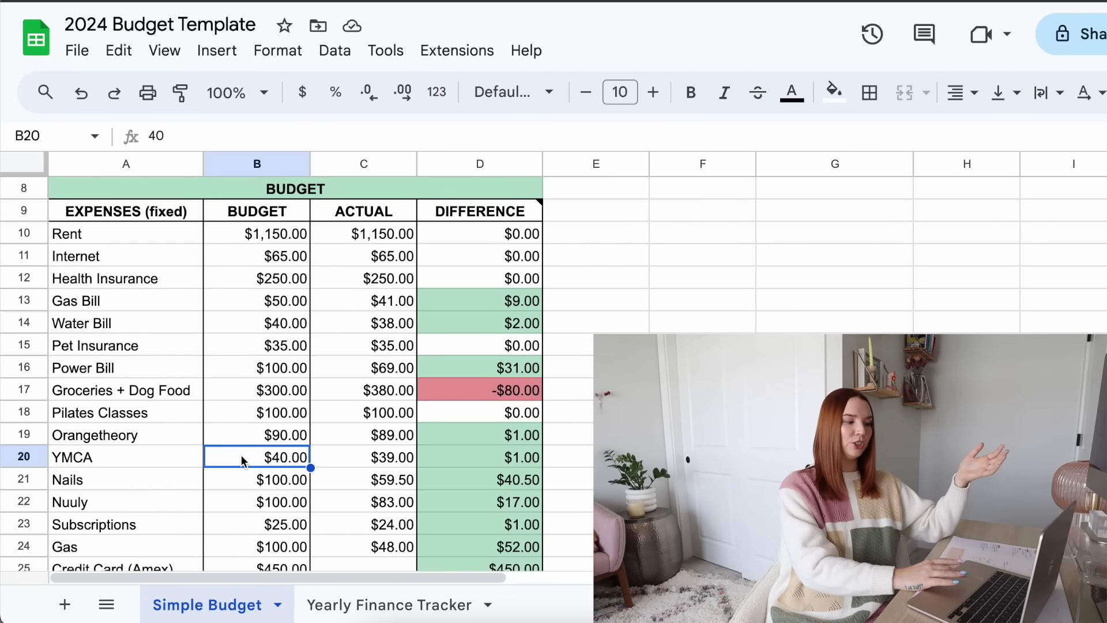
click(336, 461)
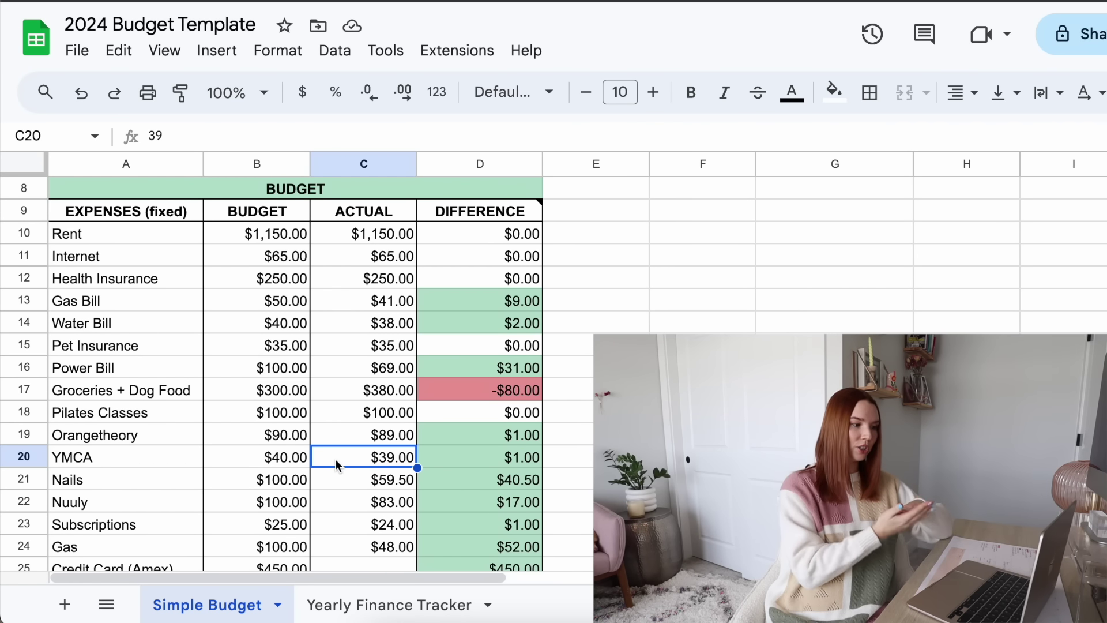
click(466, 457)
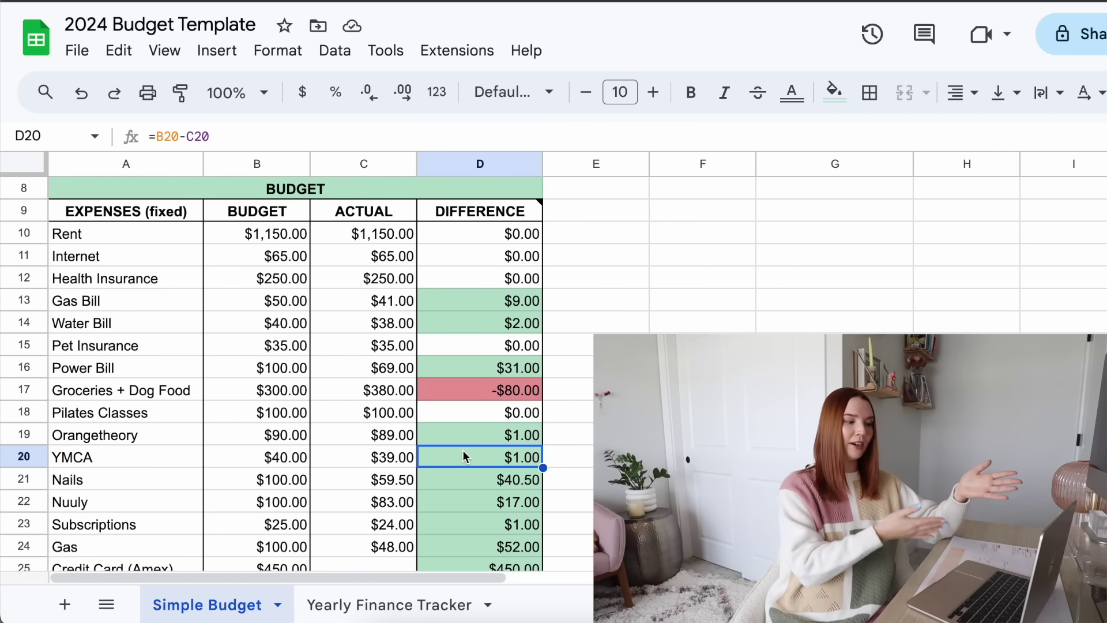
Inspect the Gas Bill row's budget and actual amounts and the difference calculated from them
click(470, 300)
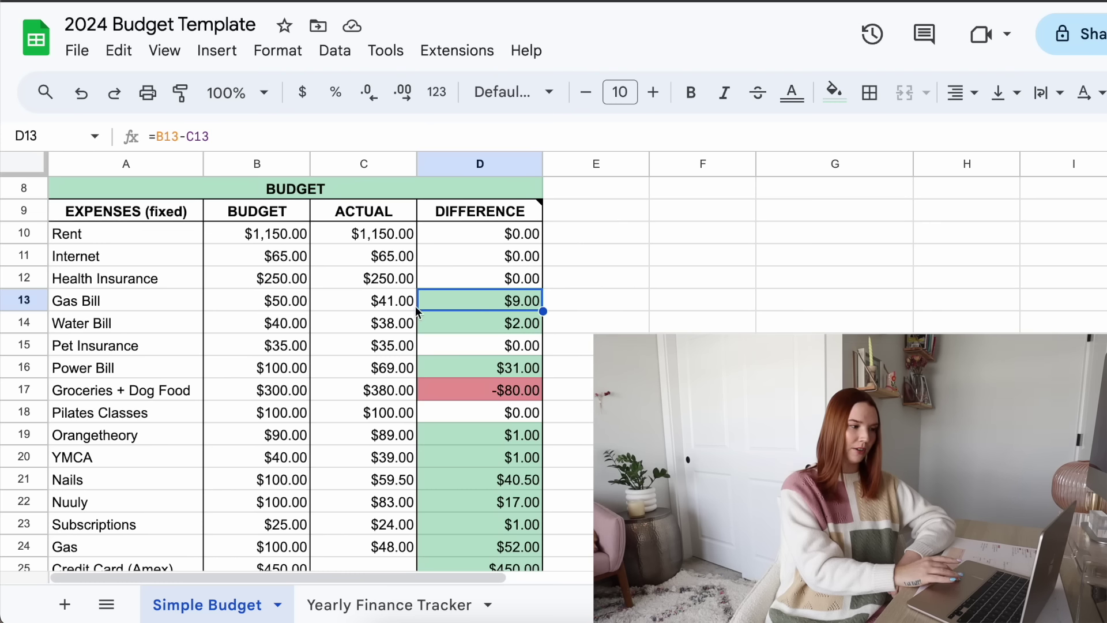
click(288, 304)
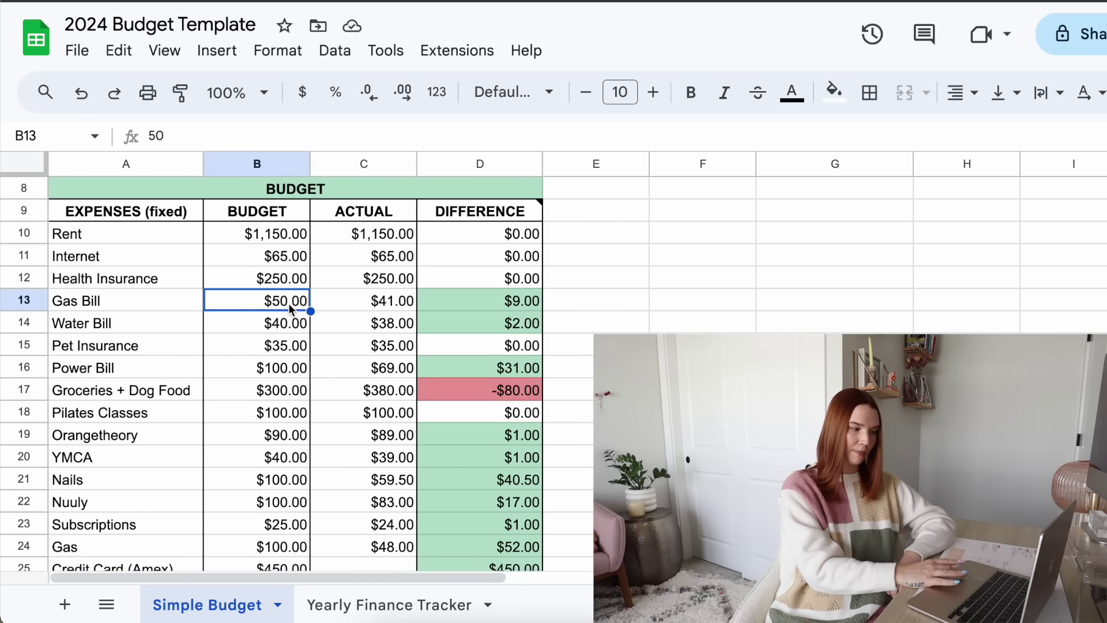
click(338, 300)
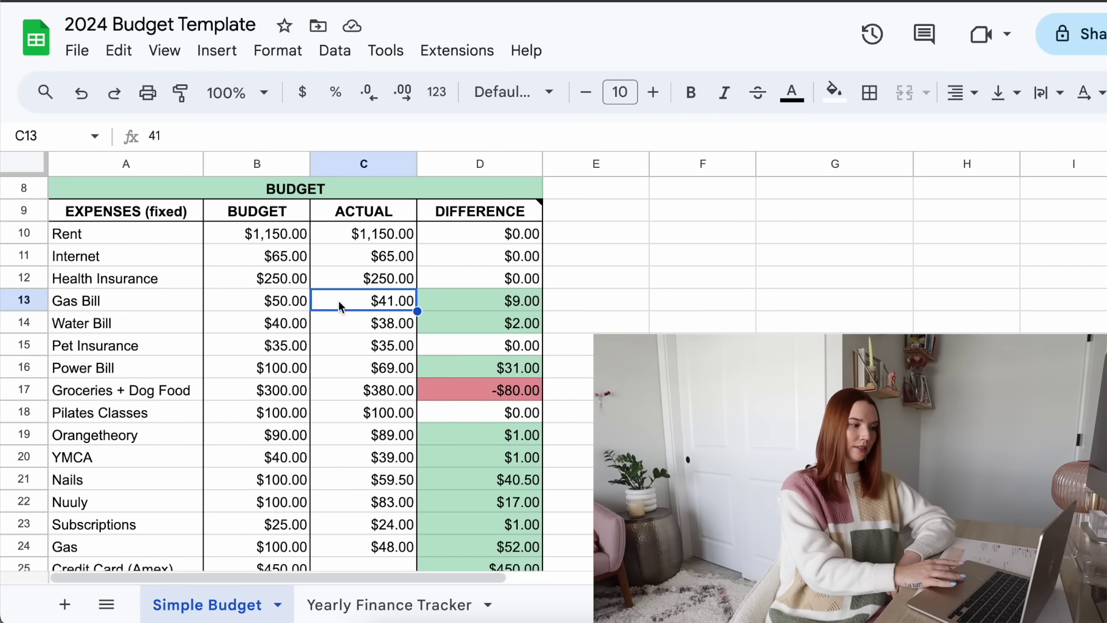
click(464, 304)
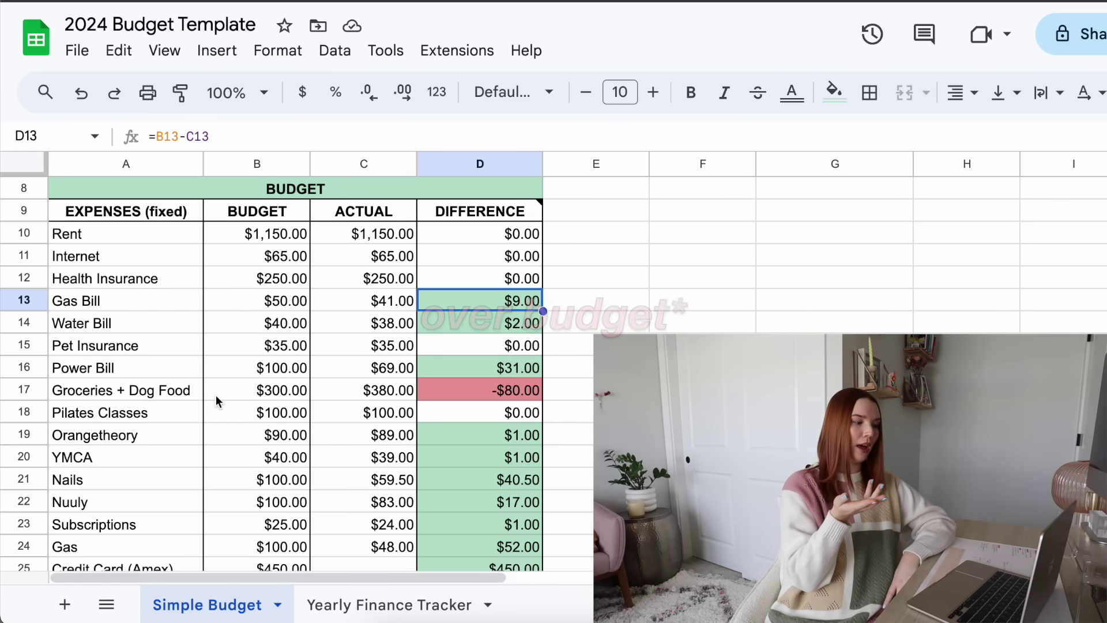
Examine the Groceries + Dog Food row across its label, budget, actual and difference cells
click(199, 393)
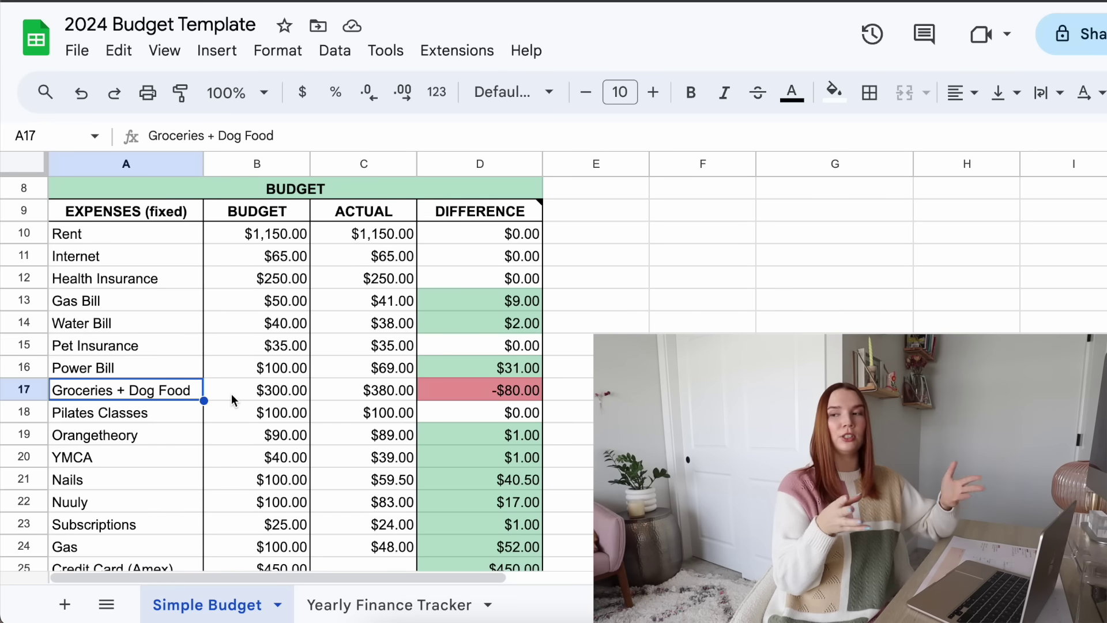
click(230, 393)
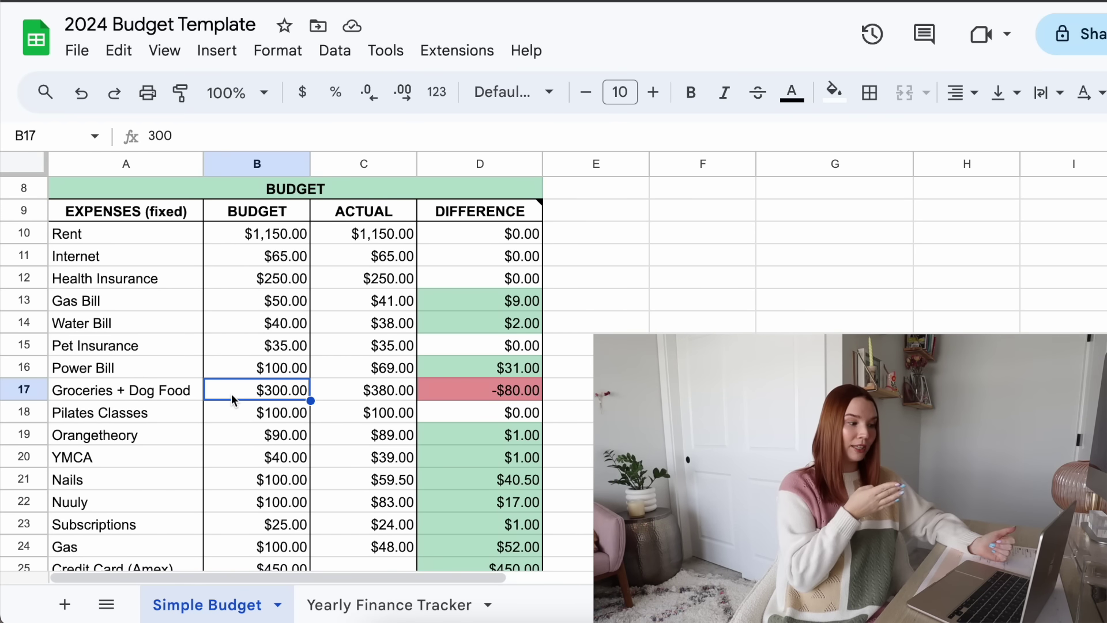
click(333, 397)
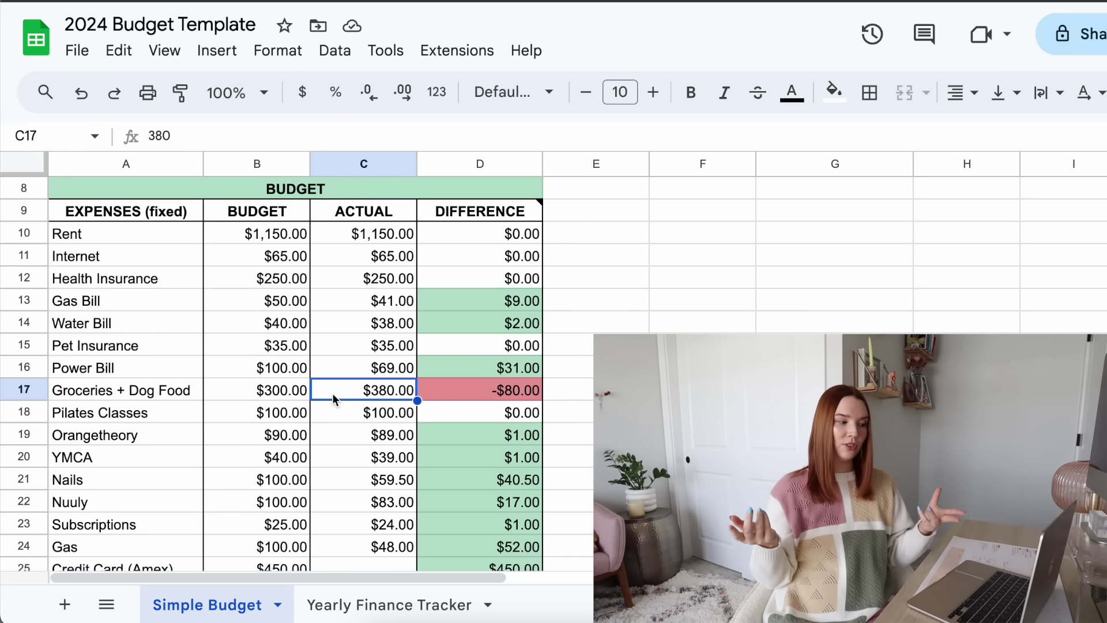
click(462, 390)
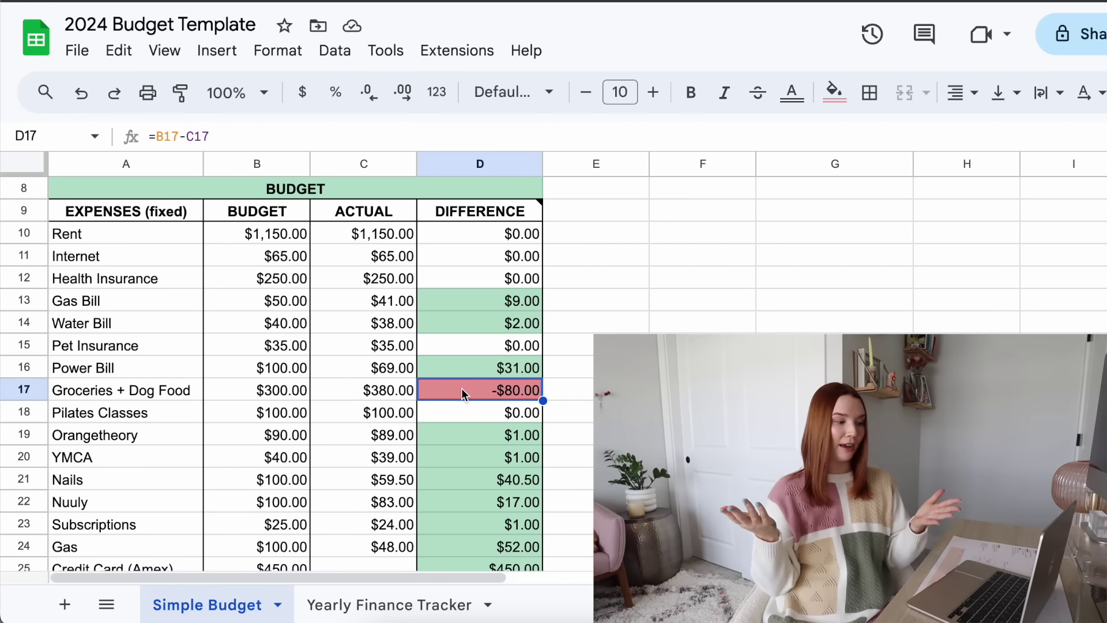
click(221, 395)
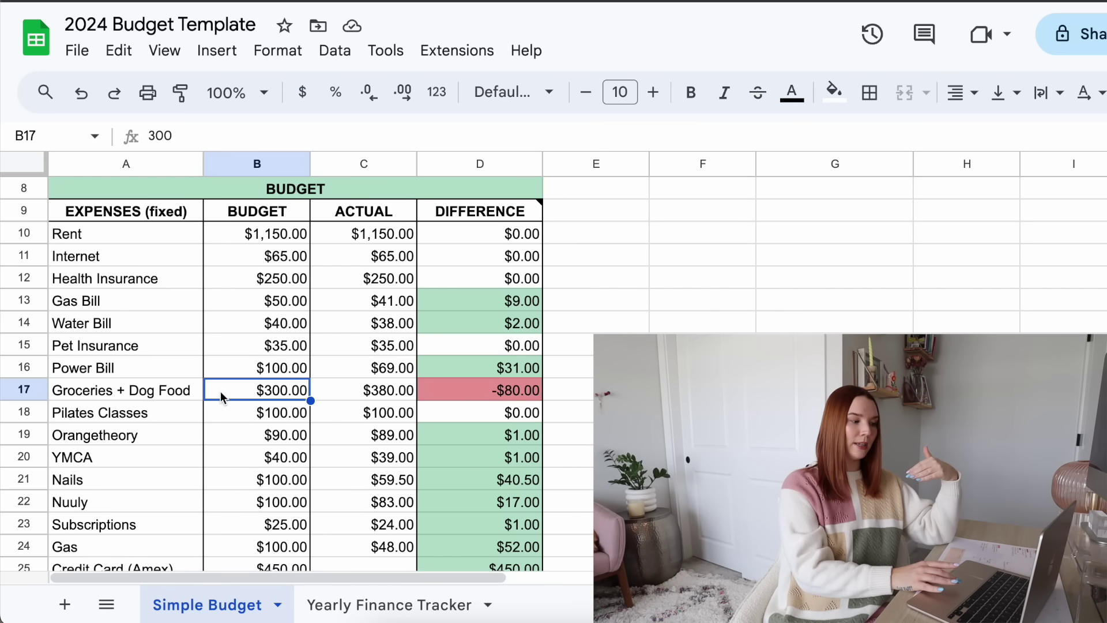
Review the Rent budget, the Gas Bill's budget, actual and difference cells, and the Power Bill's label and actual amount
click(235, 236)
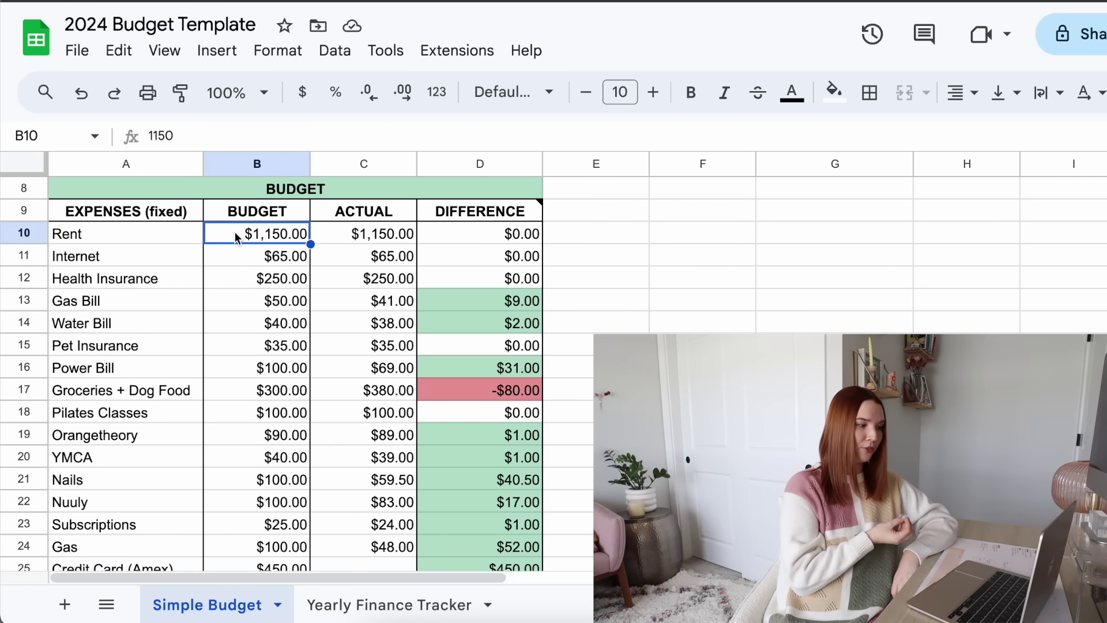
click(237, 302)
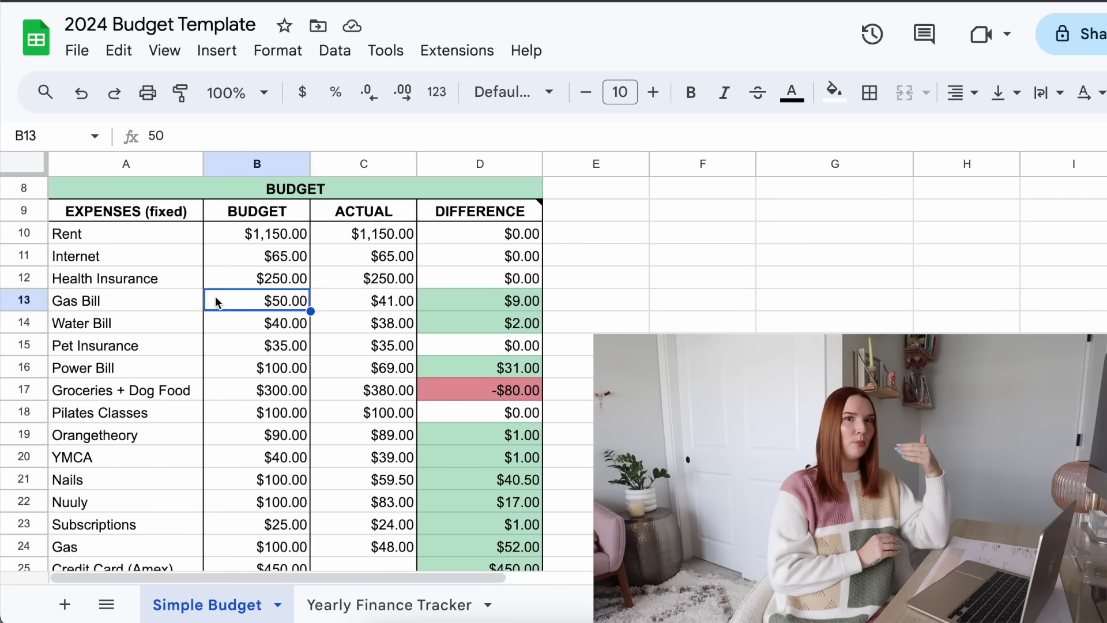
click(344, 308)
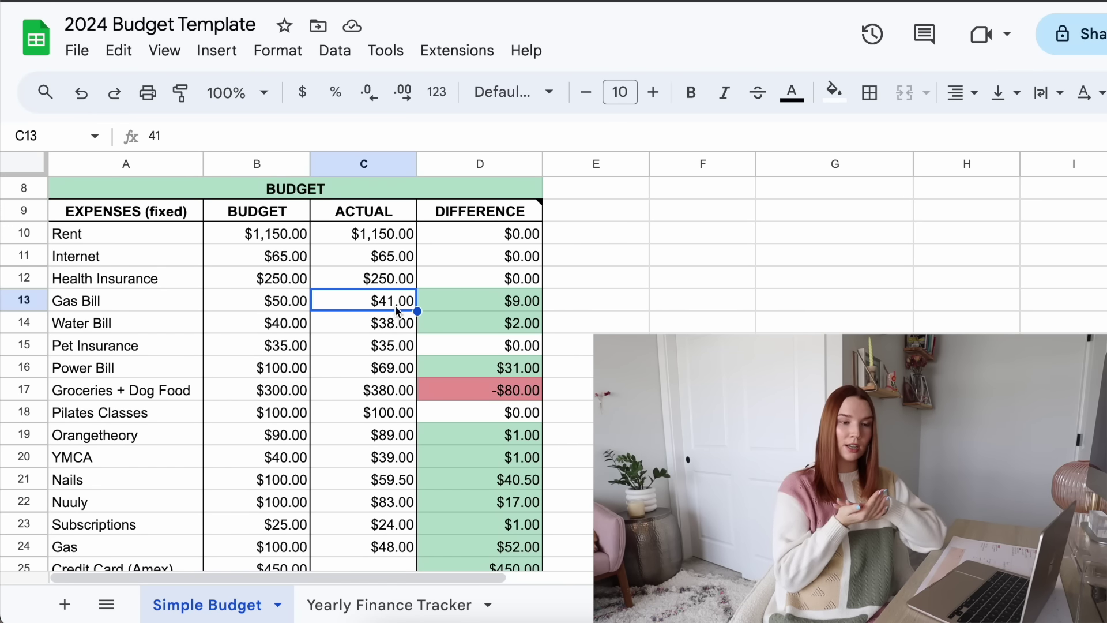
click(453, 298)
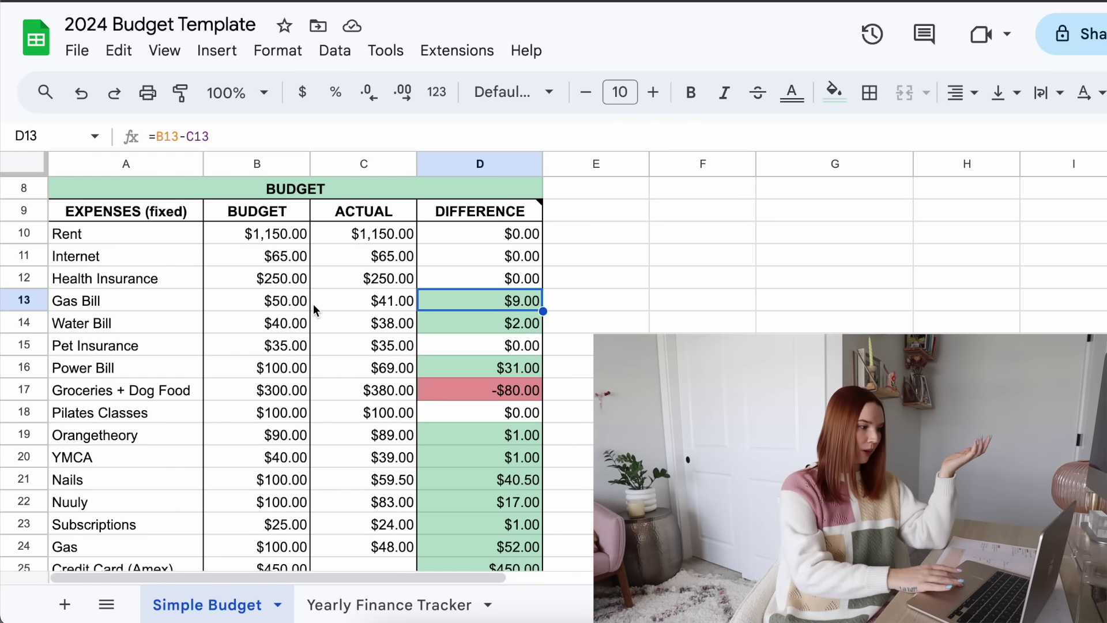
click(166, 365)
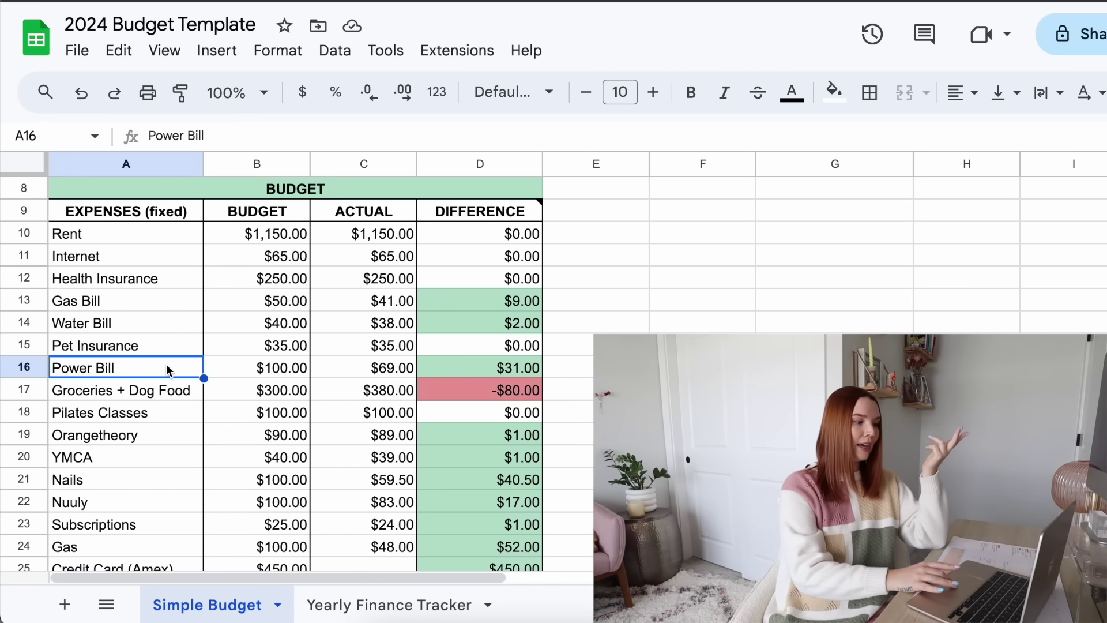
click(334, 368)
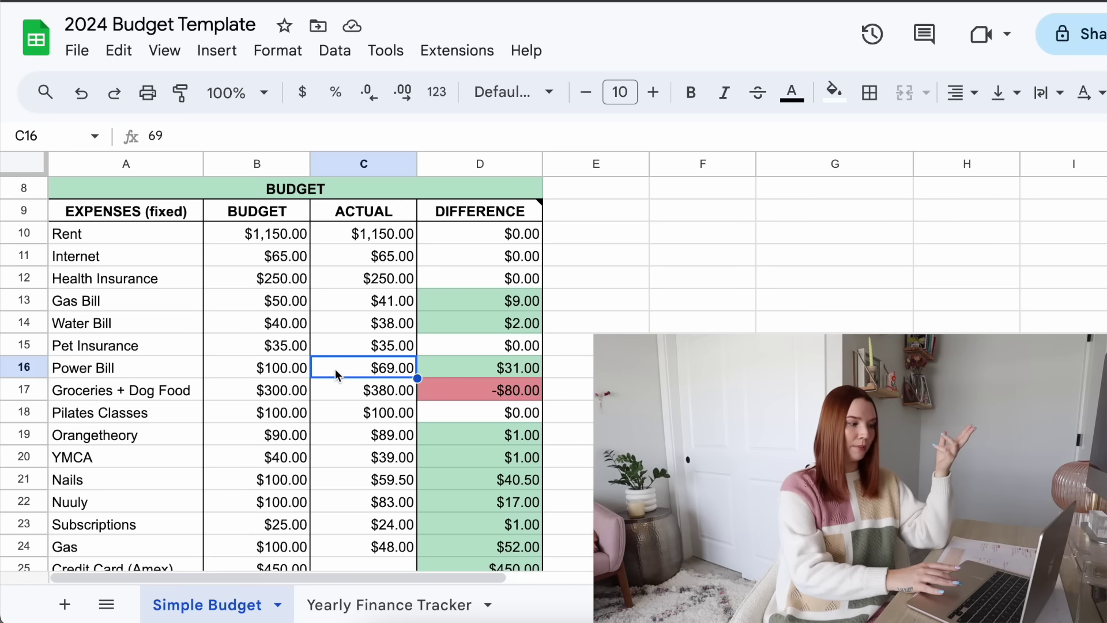
Examine the Credit Card (Amex) row's budget amount, actual cell and difference formula in the fixed expenses
key(Up)
key(Up)
key(Up)
key(Up)
key(Up)
scroll(271, 373, down, 1)
scroll(272, 373, down, 1)
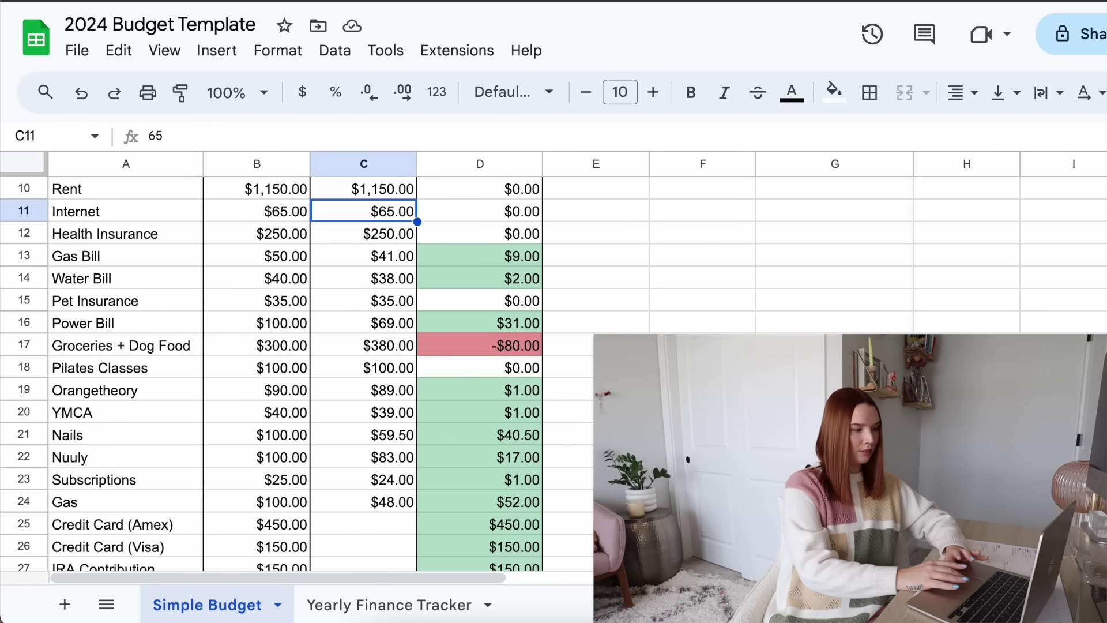
scroll(347, 327, down, 9)
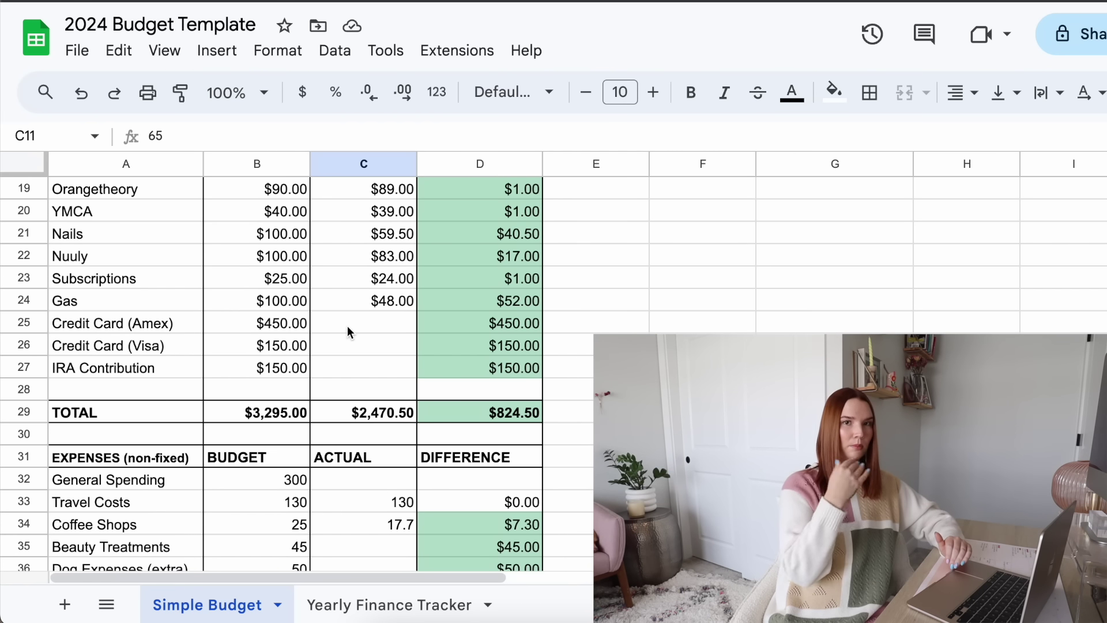
click(228, 327)
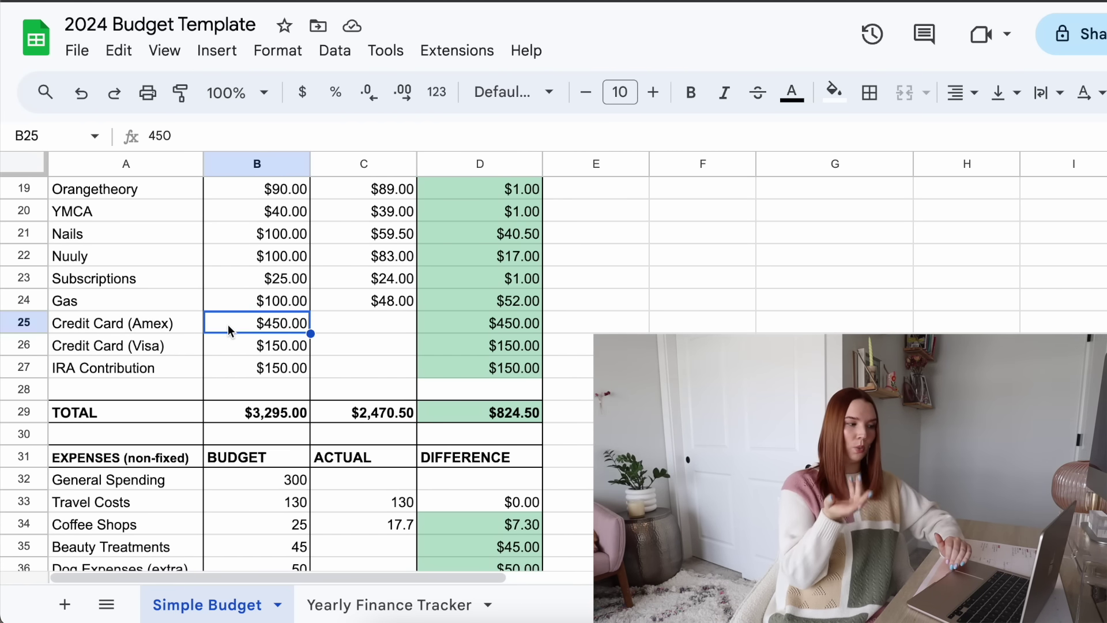
click(350, 365)
click(351, 326)
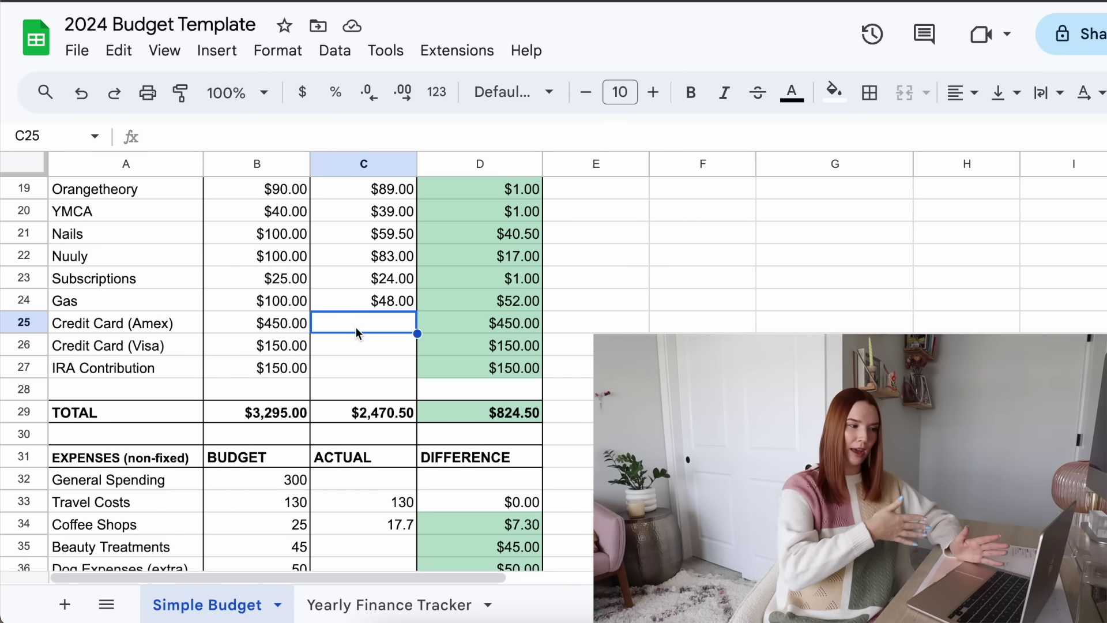
click(463, 327)
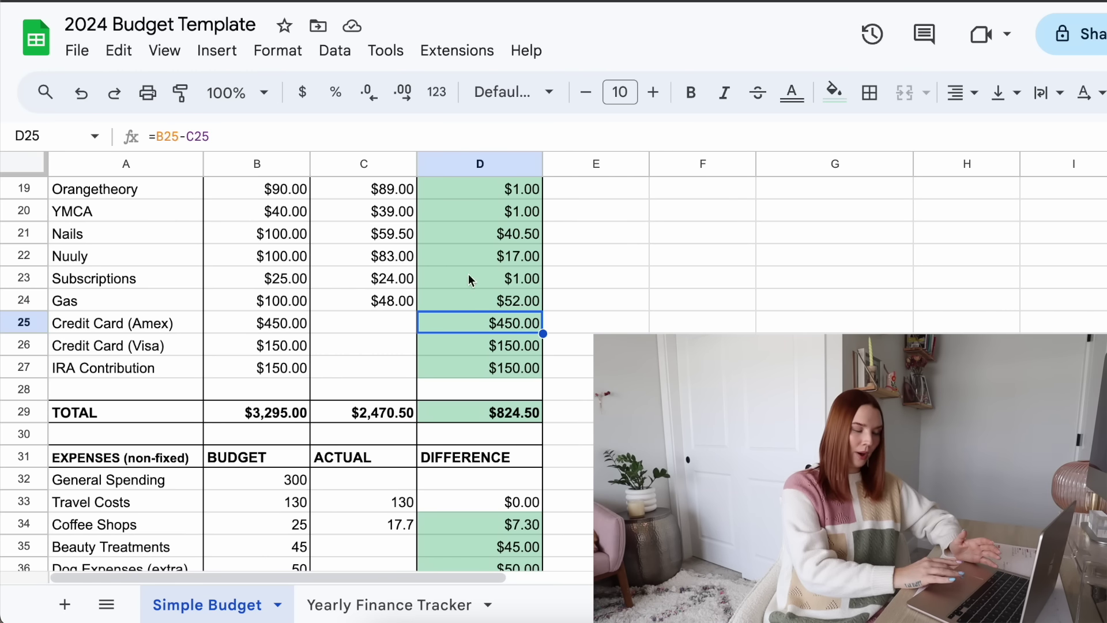
Check the fixed expenses TOTAL row's difference against the Groceries + Dog Food difference
click(475, 417)
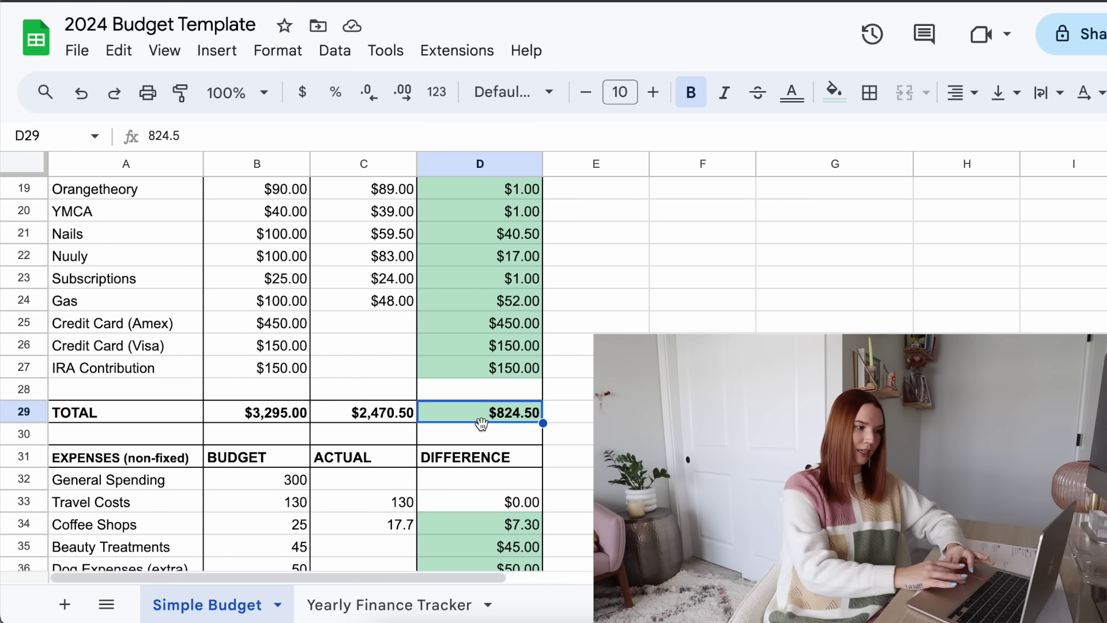
scroll(462, 413, up, 3)
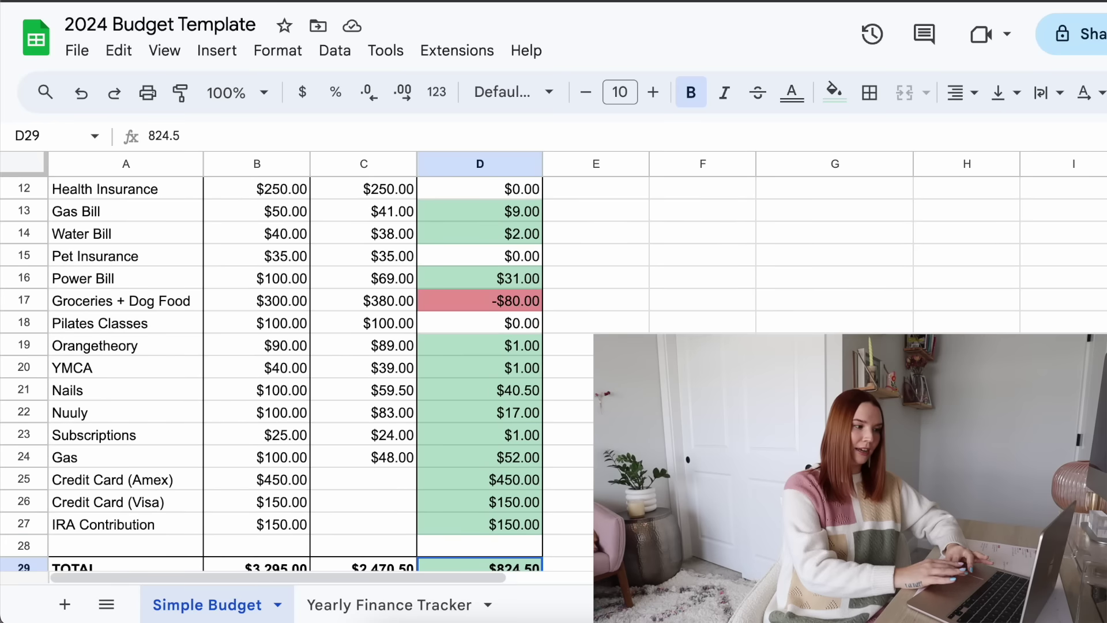
click(469, 302)
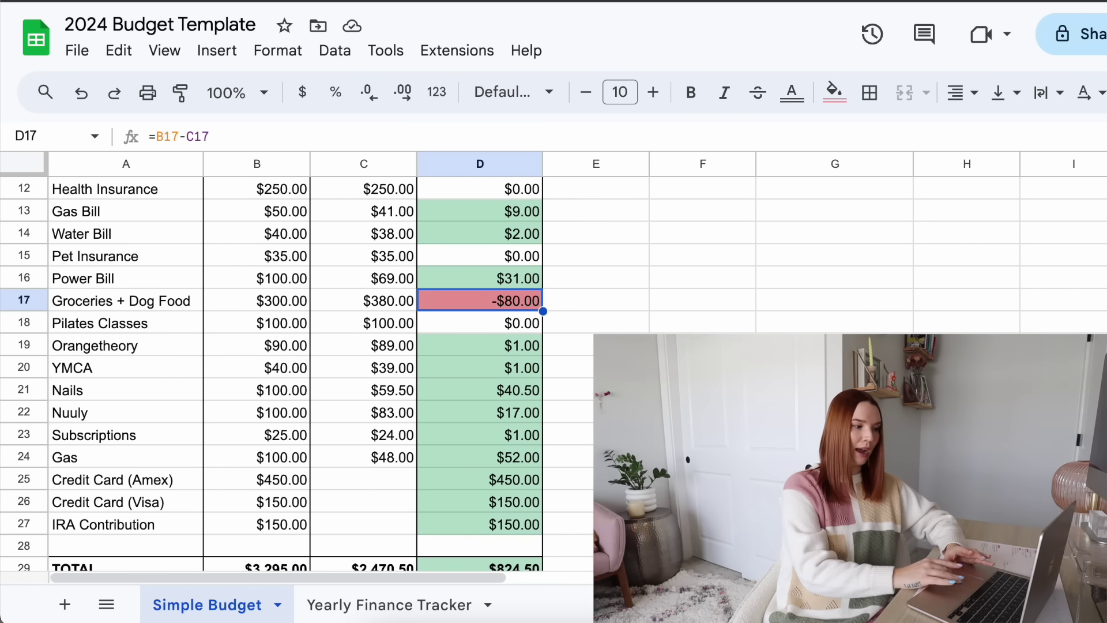
scroll(410, 199, down, 6)
click(461, 234)
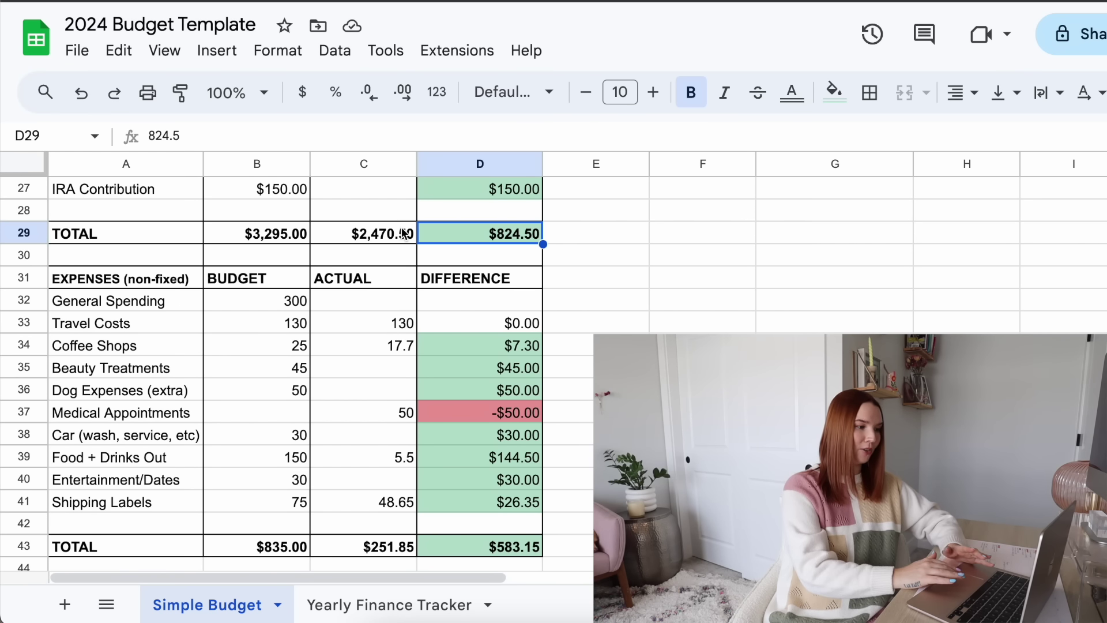
scroll(227, 555, up, 5)
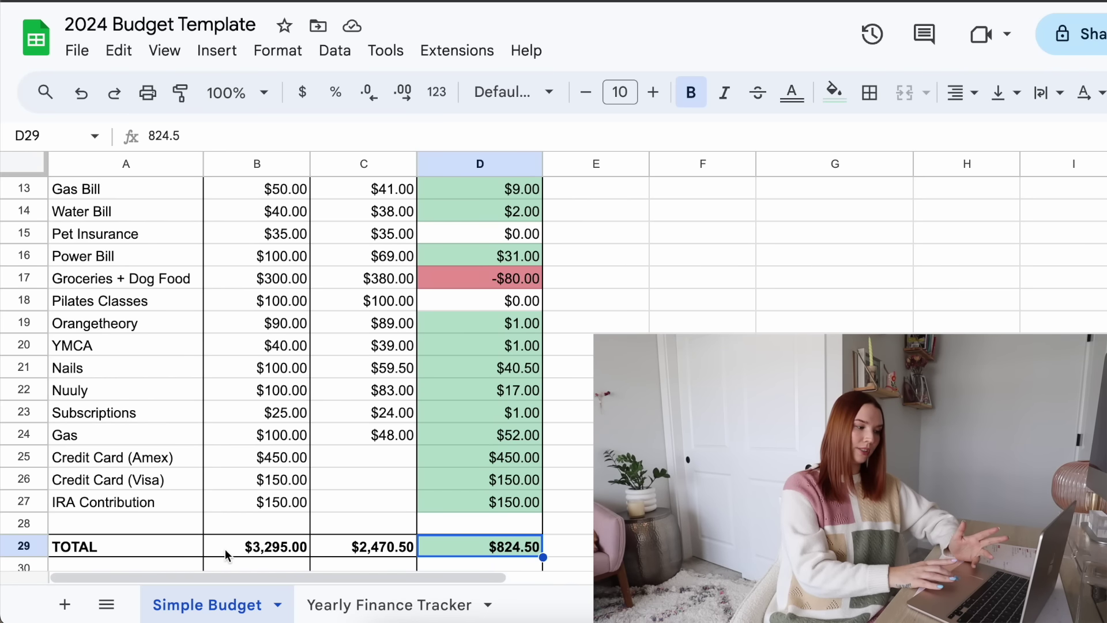
Review the fixed expenses TOTAL row's budget, actual and difference, and the actual cells for both credit cards and IRA Contribution
click(227, 555)
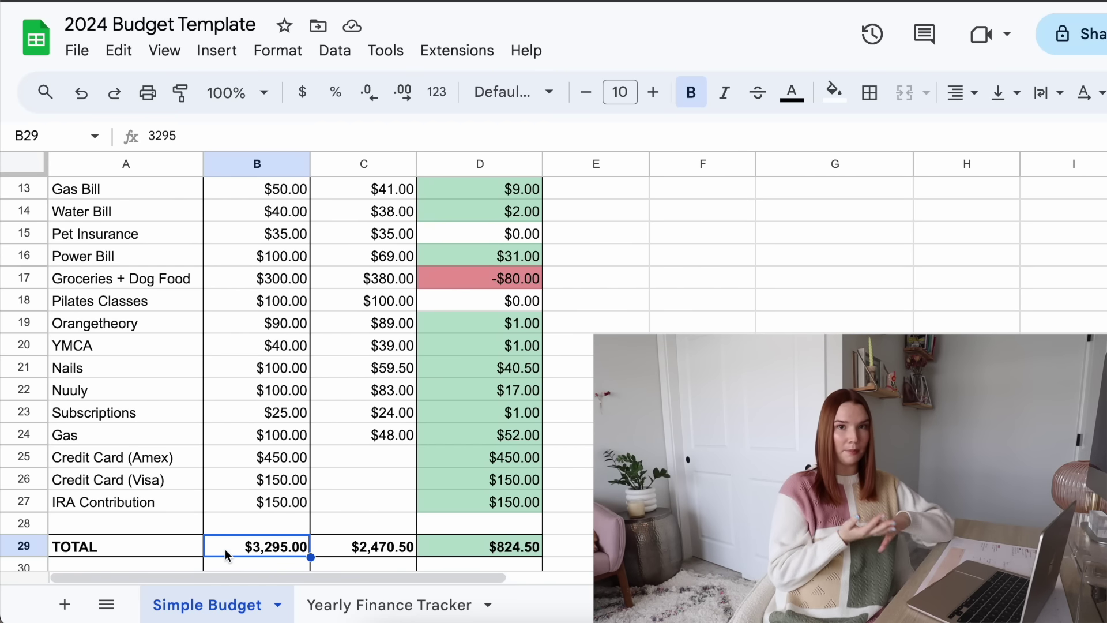
click(322, 547)
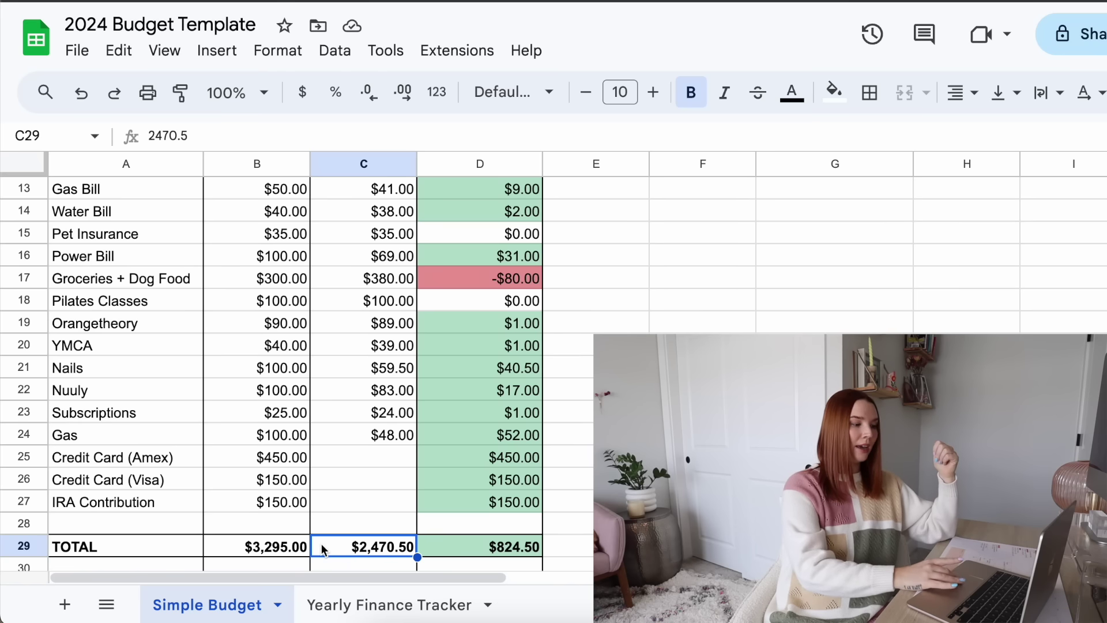
click(465, 547)
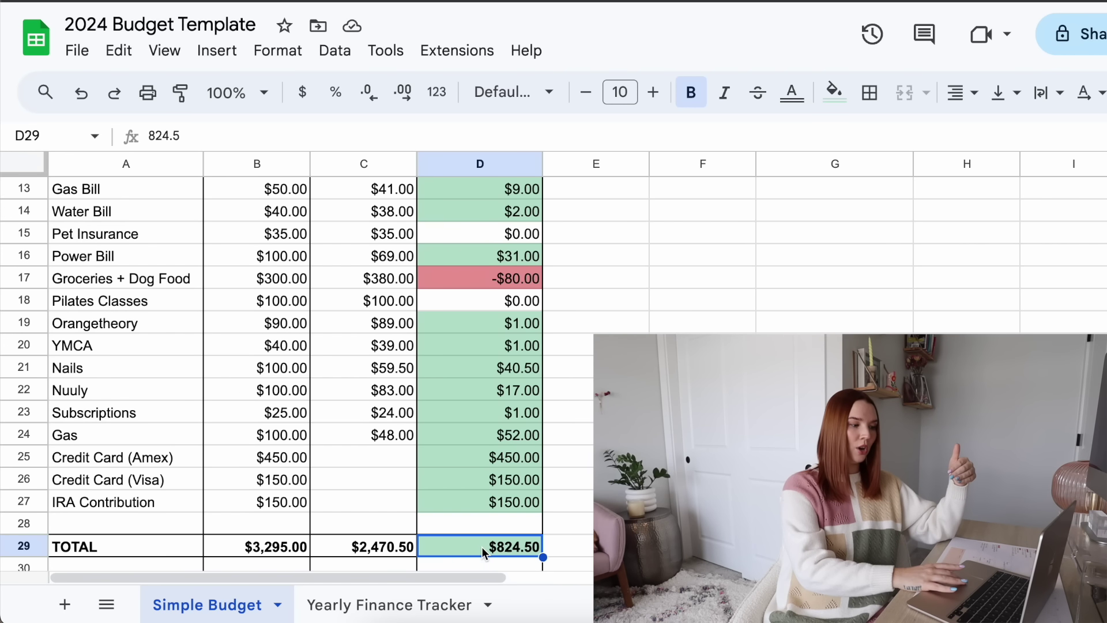
click(389, 456)
click(390, 480)
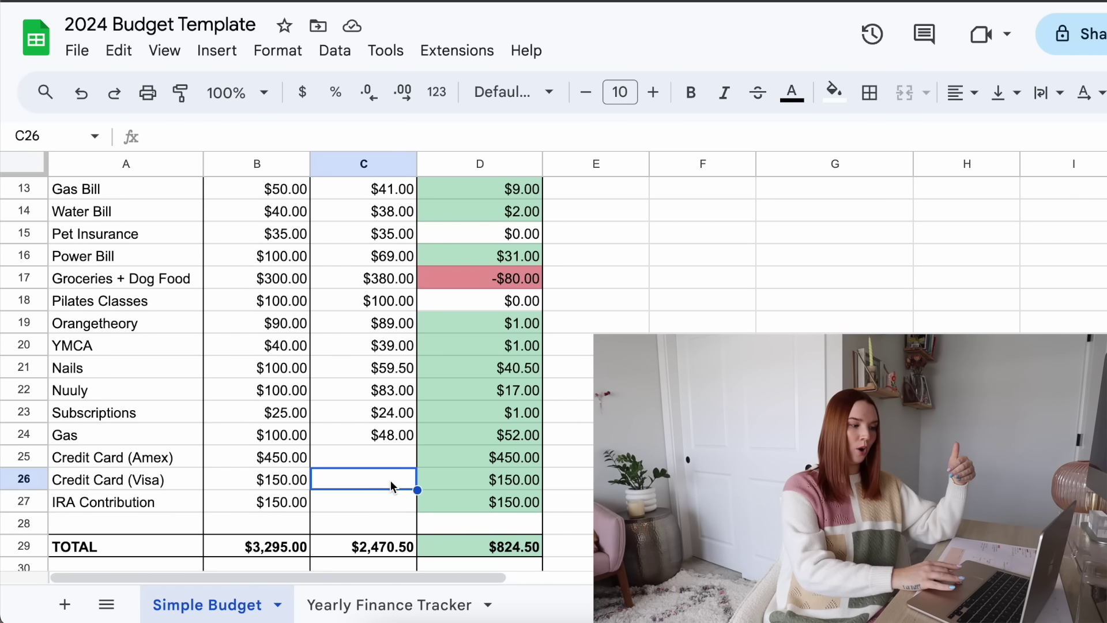
click(390, 503)
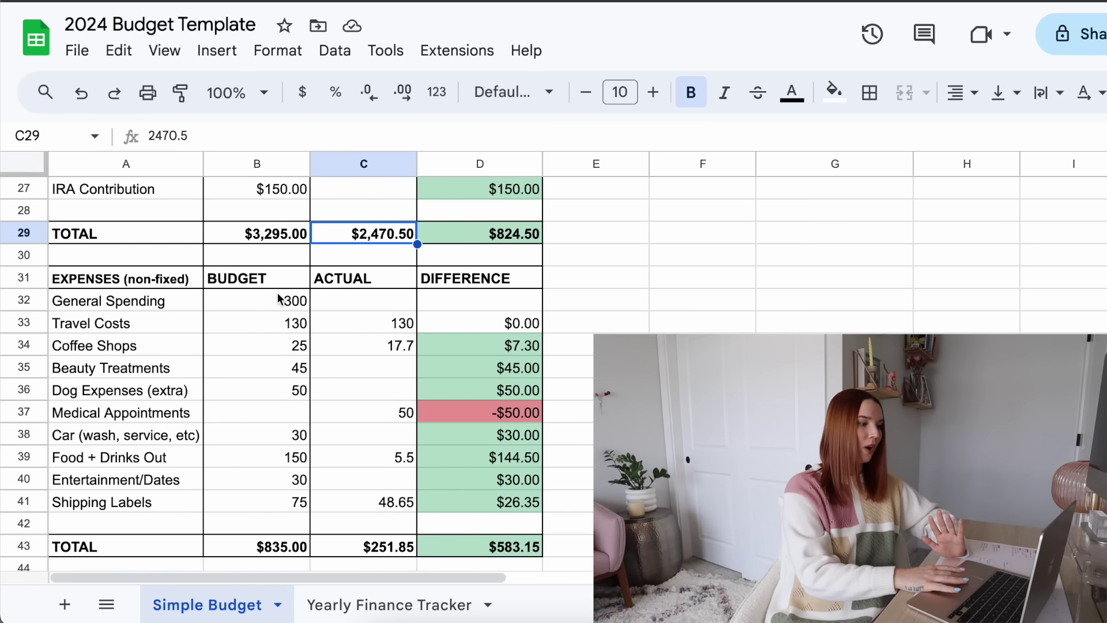
Review the non-fixed expenses heading, the General Spending budget and actual cells, and the Travel Costs label and budget
click(195, 284)
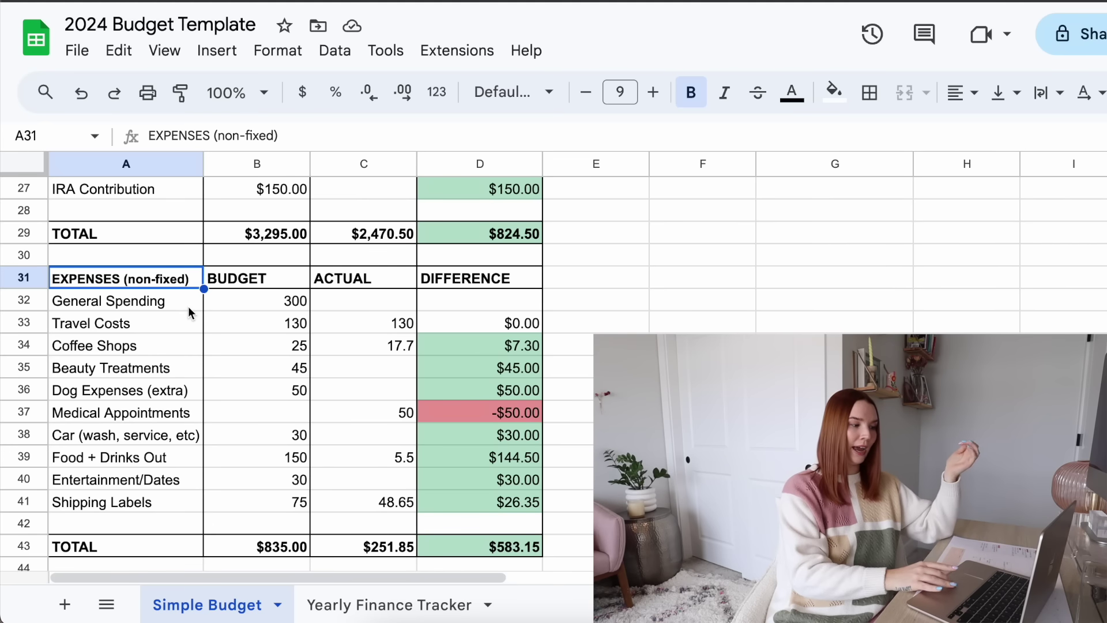
click(220, 306)
click(347, 304)
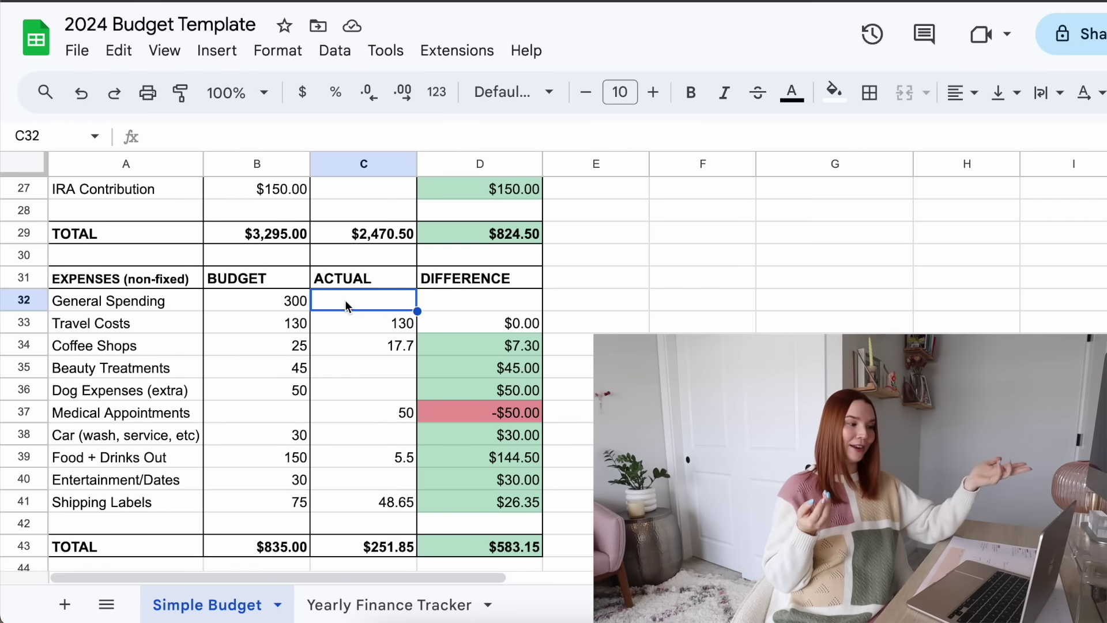
click(160, 322)
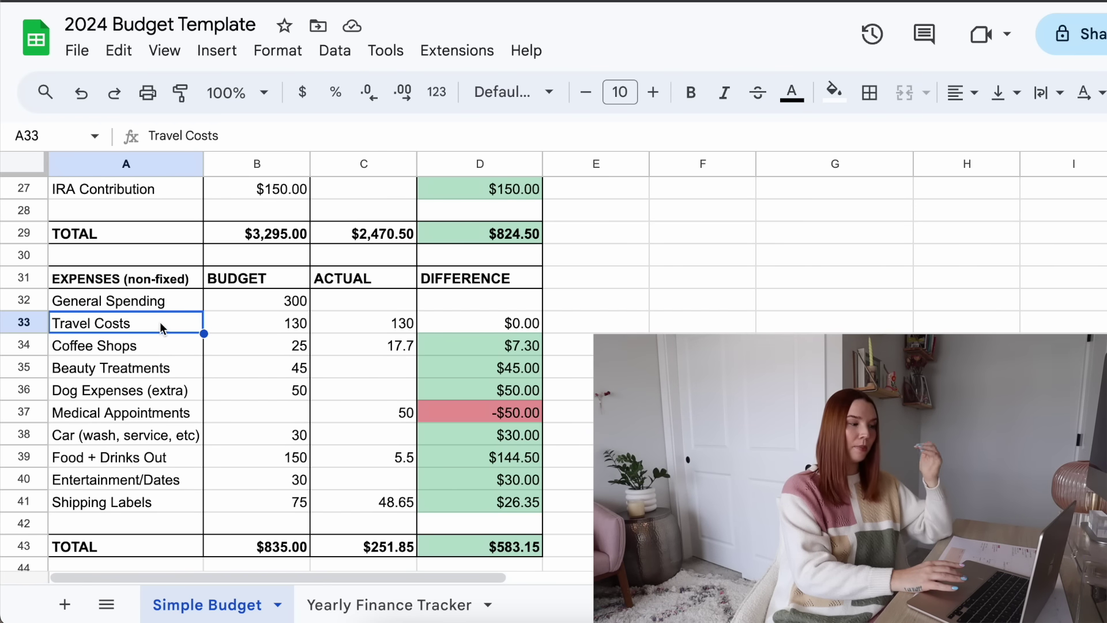
click(223, 327)
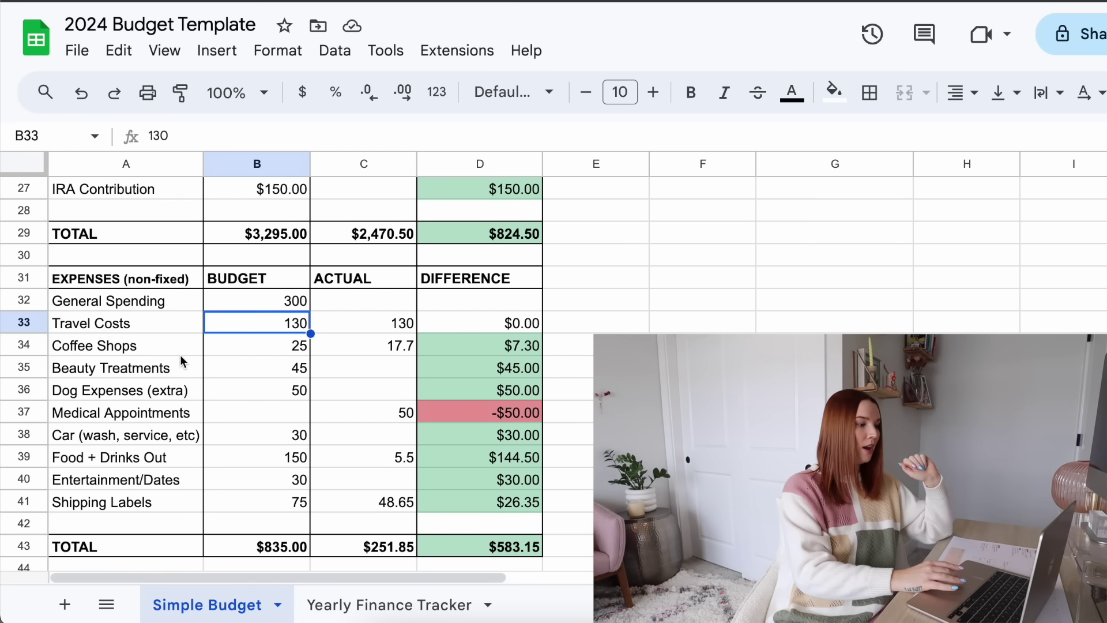
Examine the Coffee Shops row's budget, actual and difference cells, and the Medical Appointments row's label, actual and difference
click(218, 348)
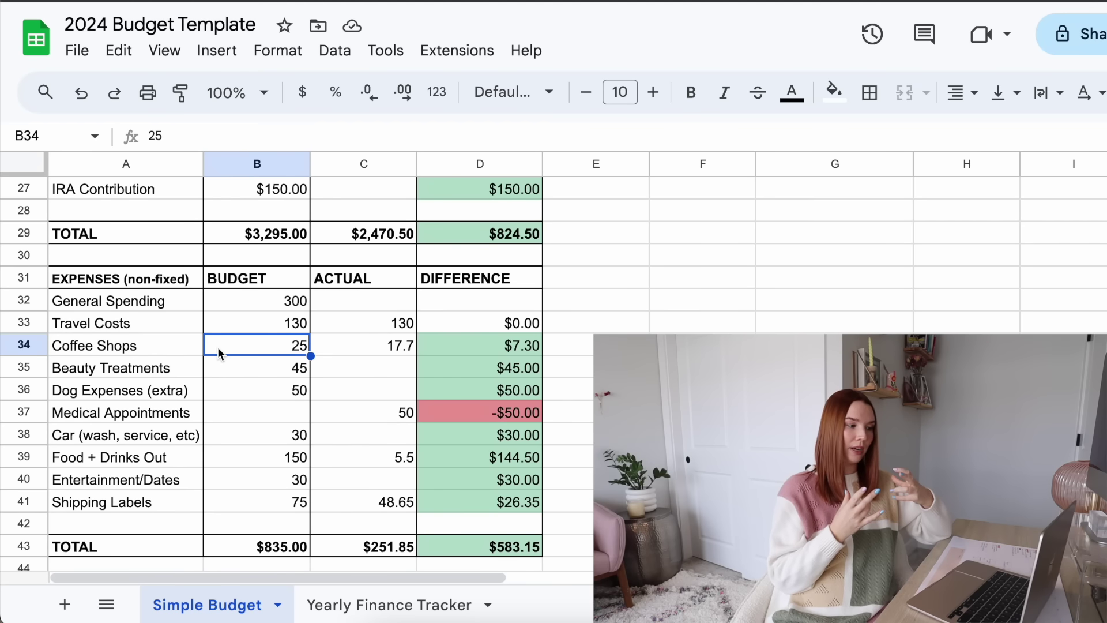
click(335, 348)
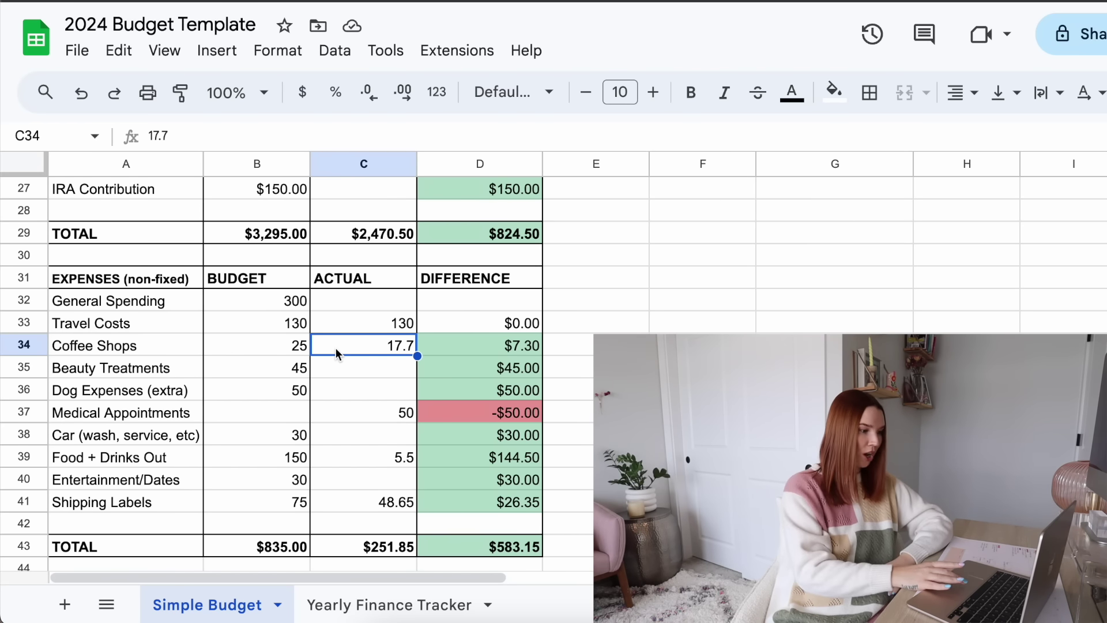
click(468, 348)
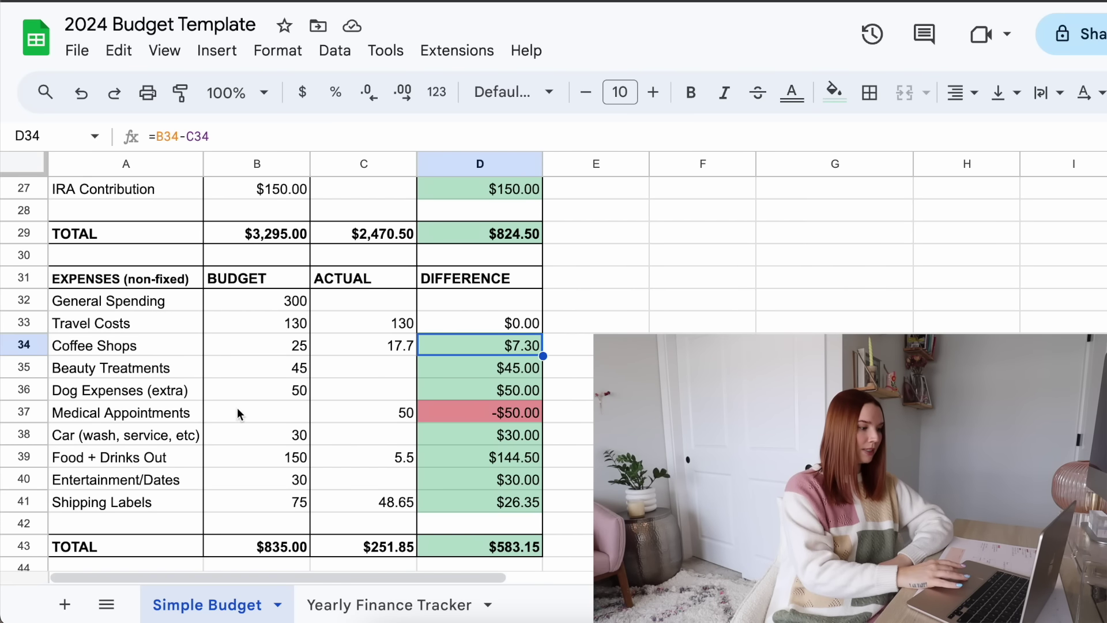
click(192, 413)
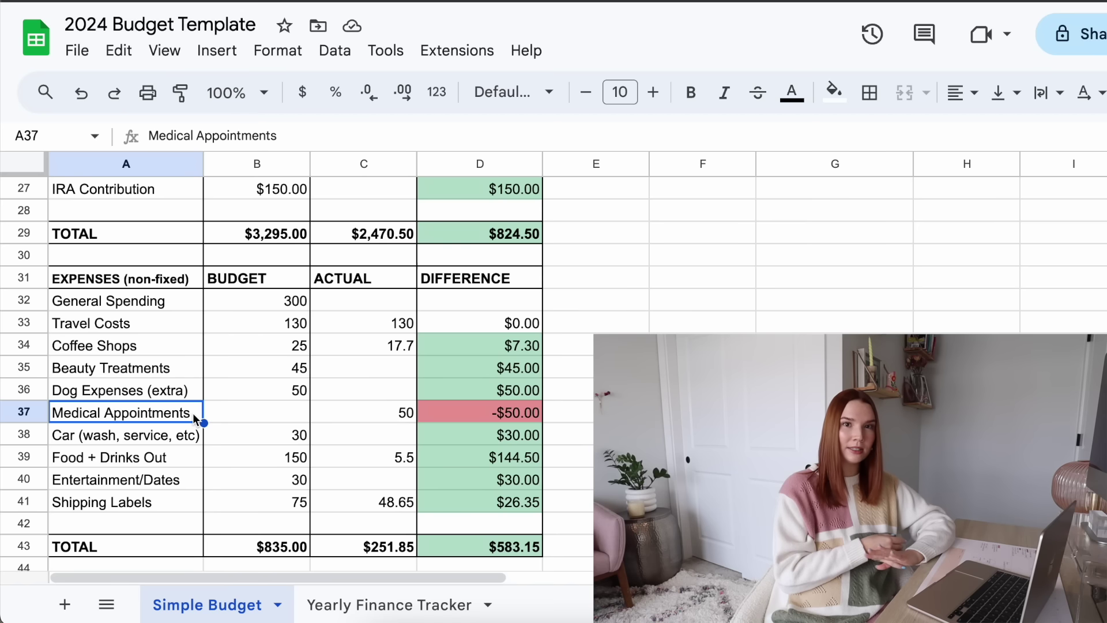
click(350, 421)
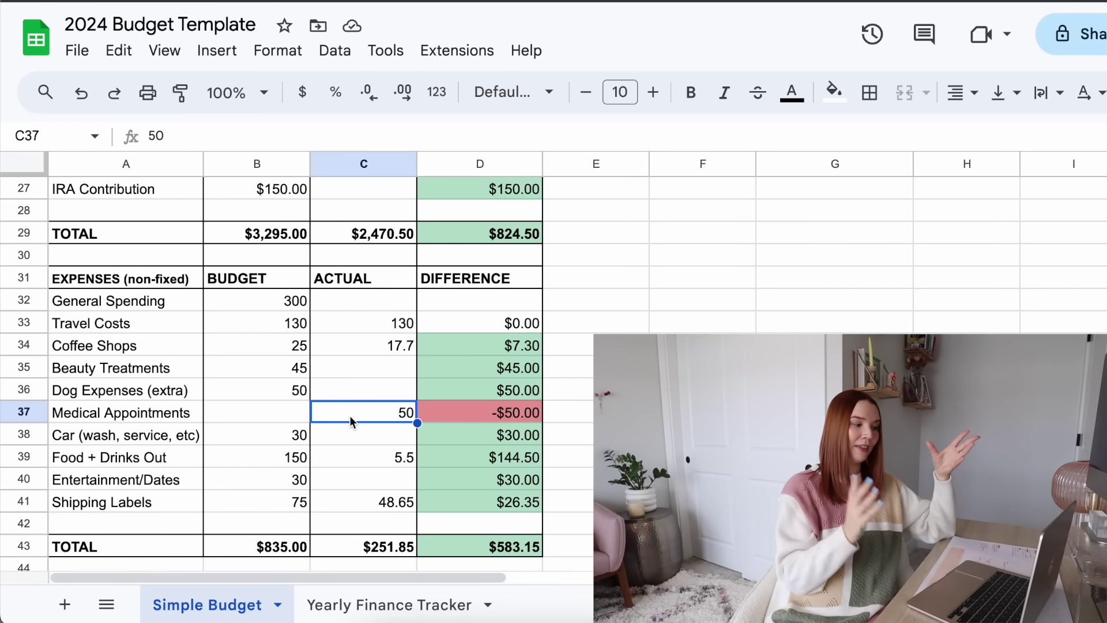
click(456, 412)
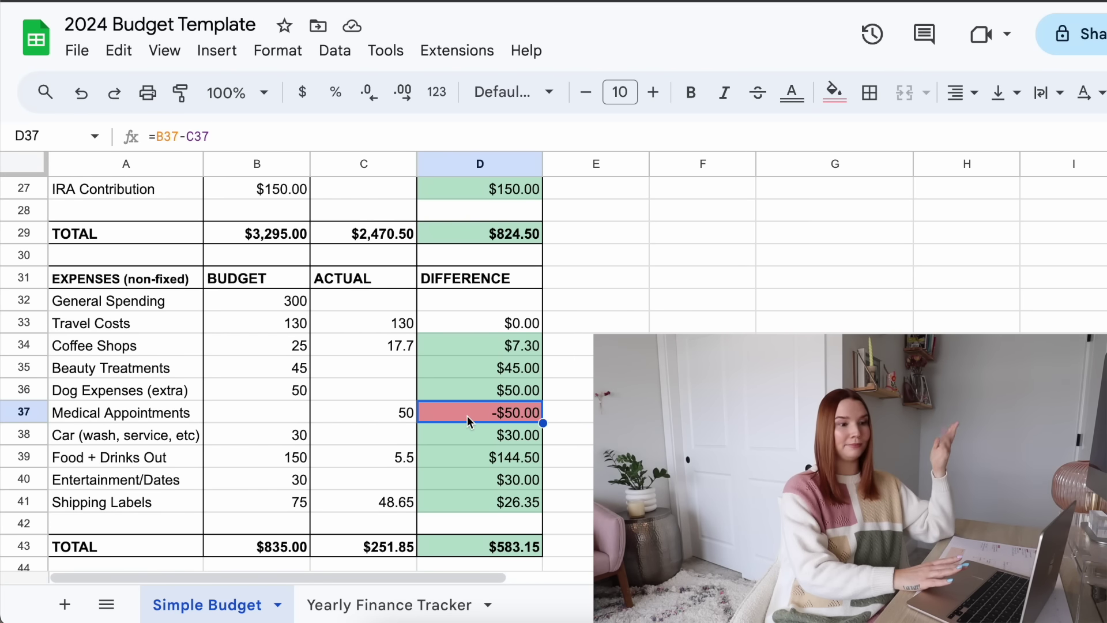
Review the Shipping Labels row and the non-fixed expenses TOTAL row's budget, actual and difference amounts
click(179, 505)
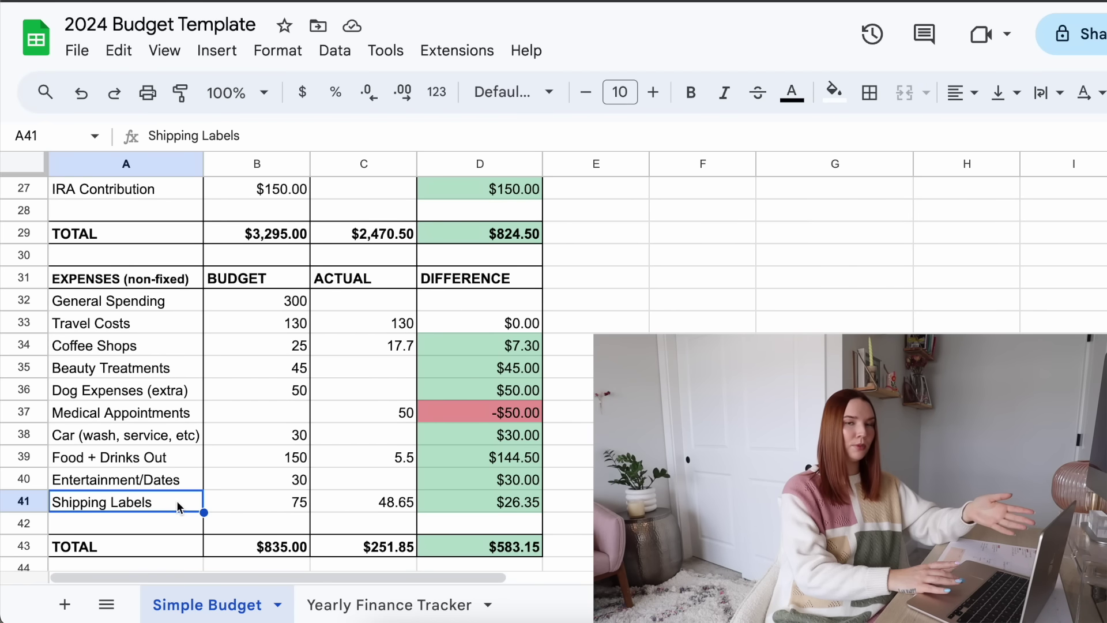
key(Right)
click(226, 544)
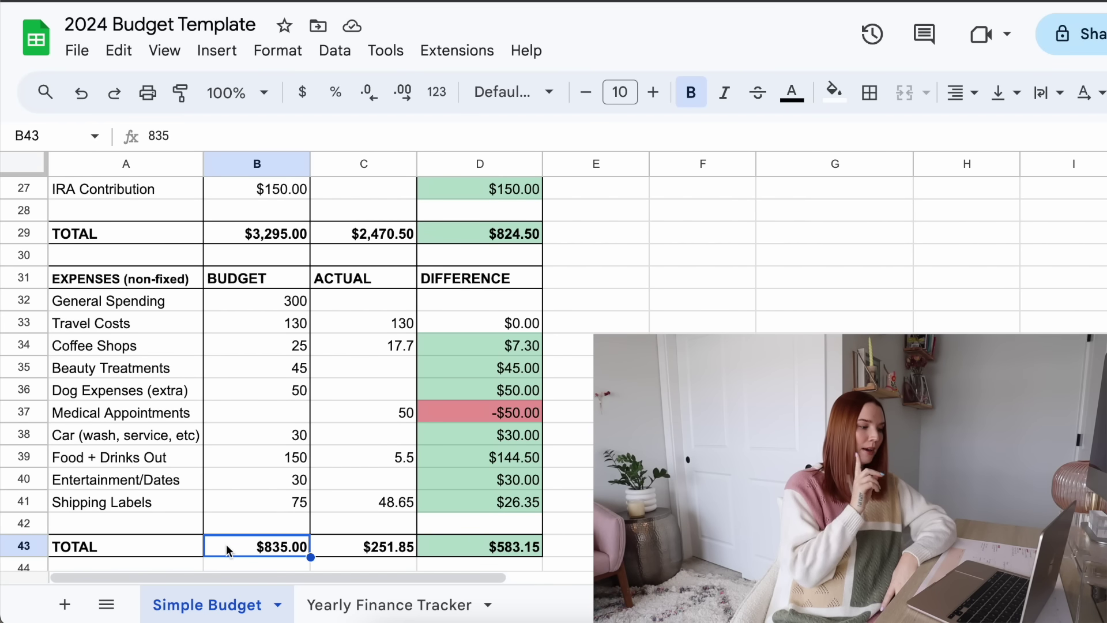
click(333, 544)
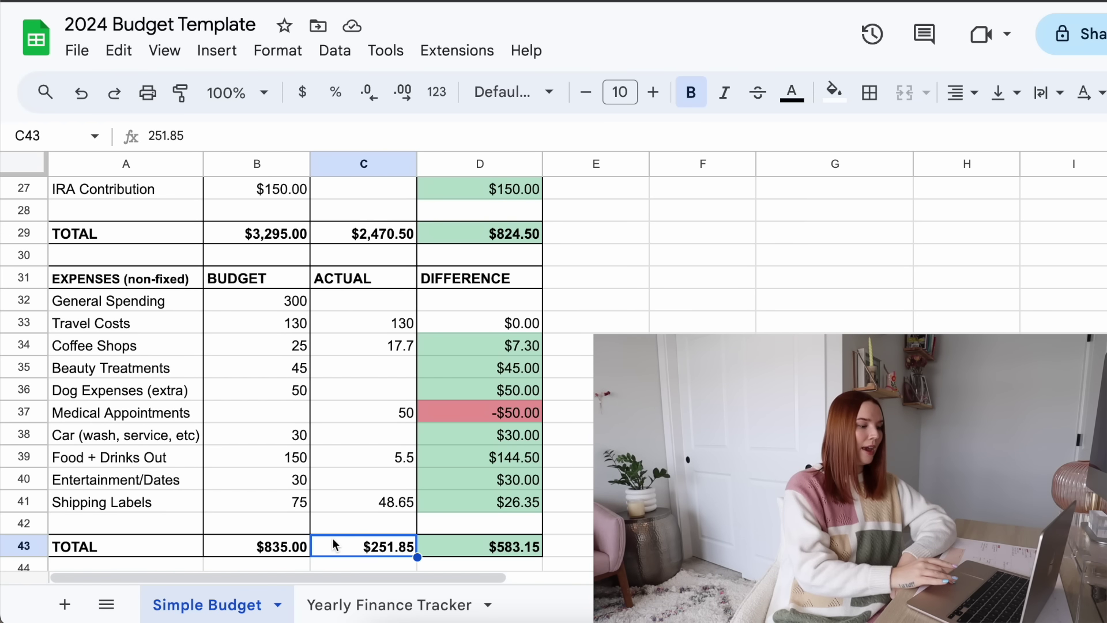
click(461, 549)
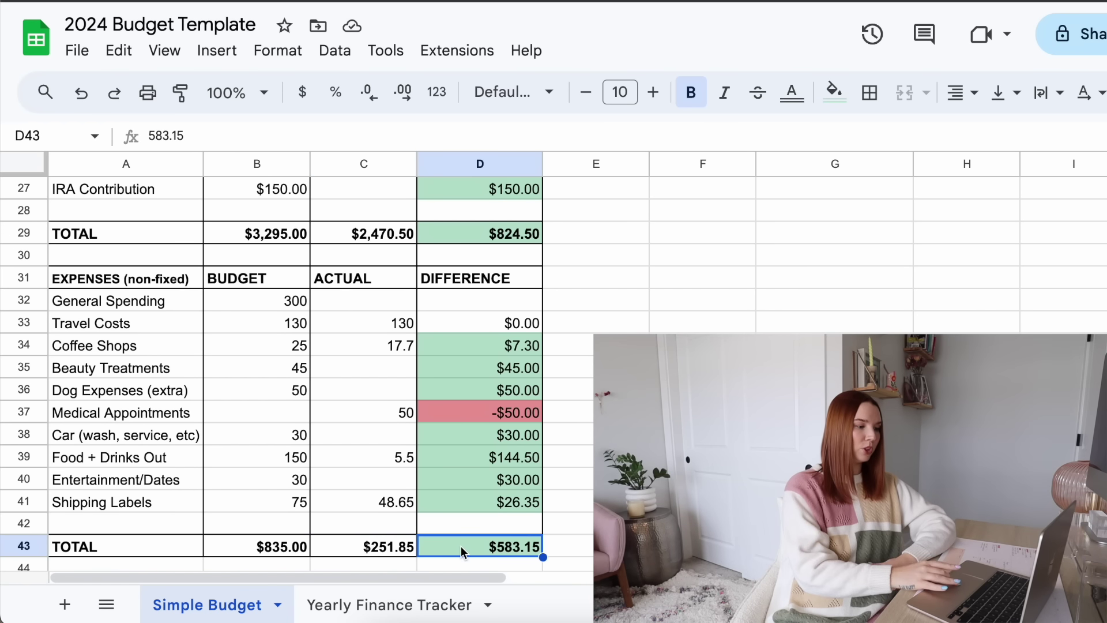
Check the Car and Beauty Treatments actual cells against the non-fixed expenses TOTAL difference
click(386, 435)
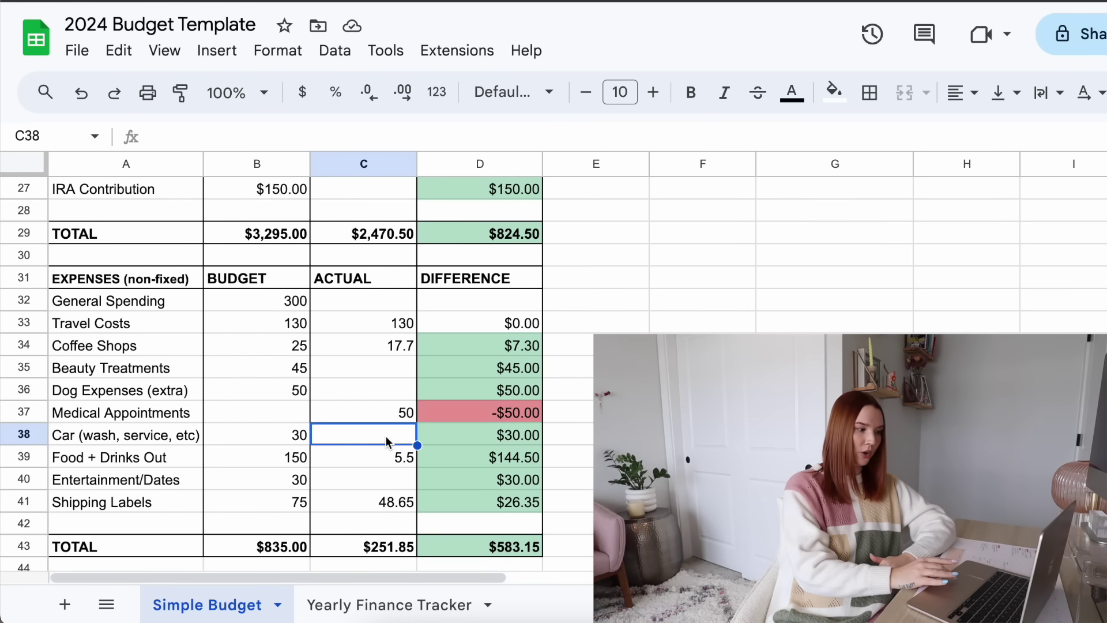
click(391, 369)
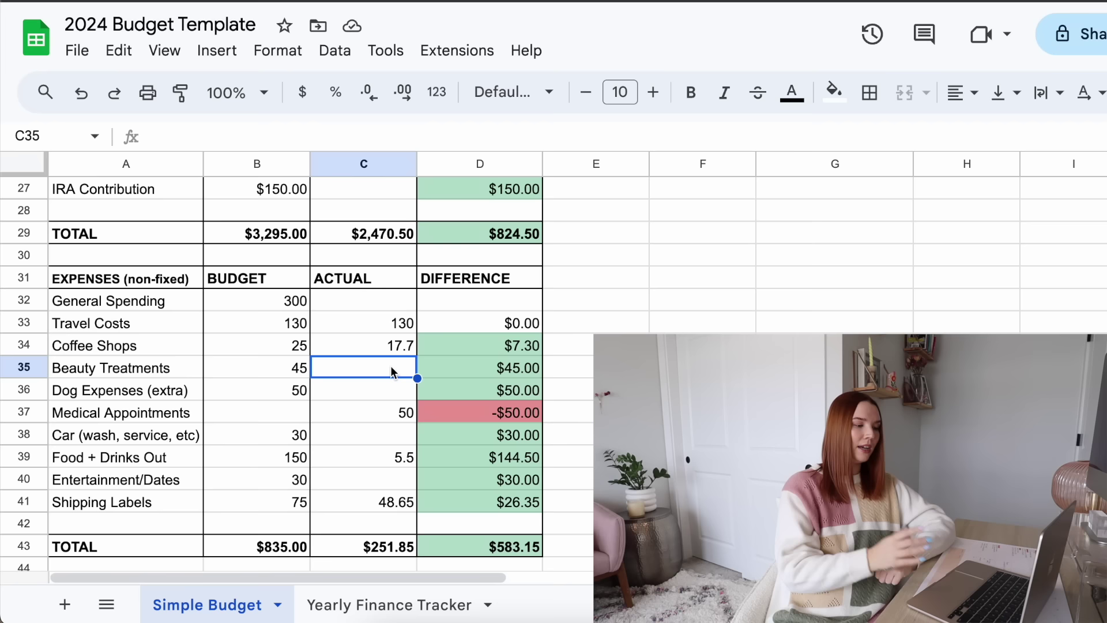
click(456, 553)
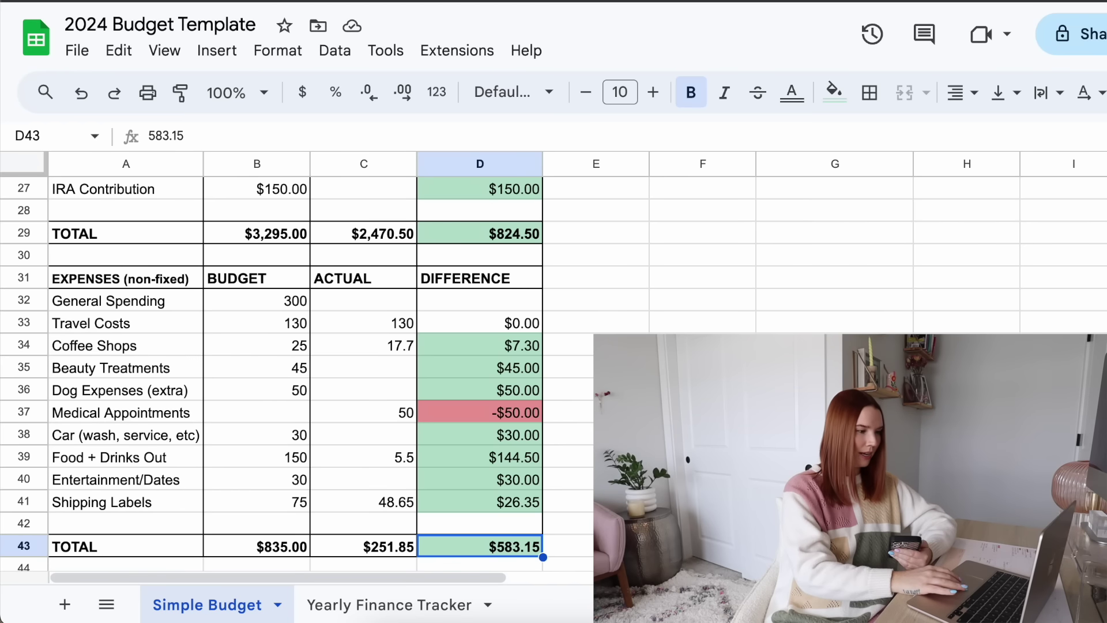
Compare the total income with the fixed expenses TOTAL row's budget and actual amounts and the non-fixed expenses totals
scroll(296, 374, up, 10)
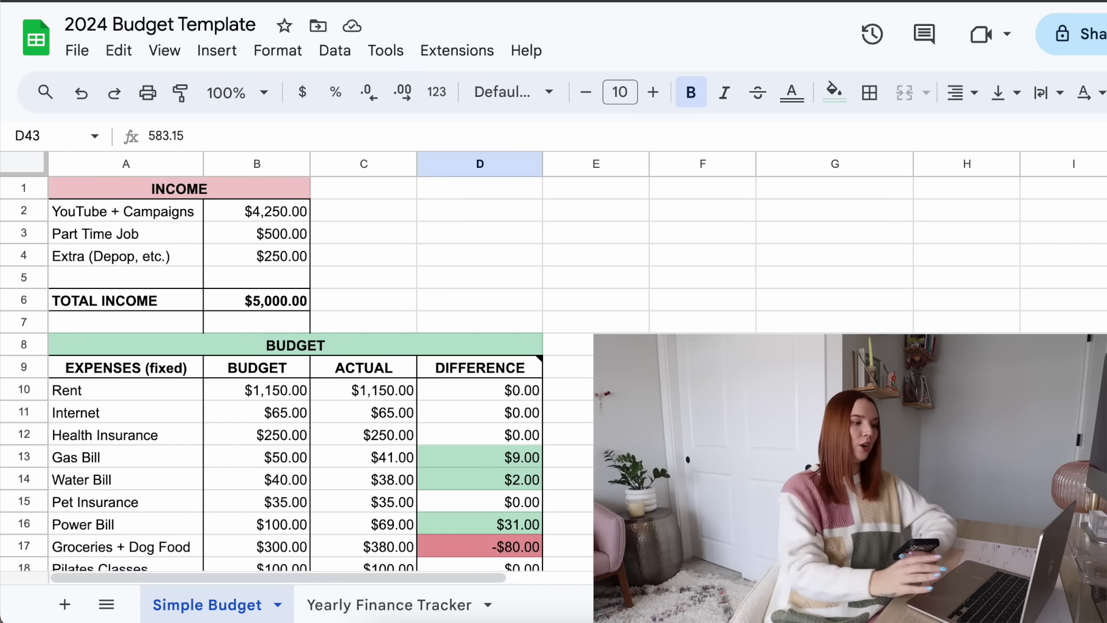
scroll(295, 374, down, 6)
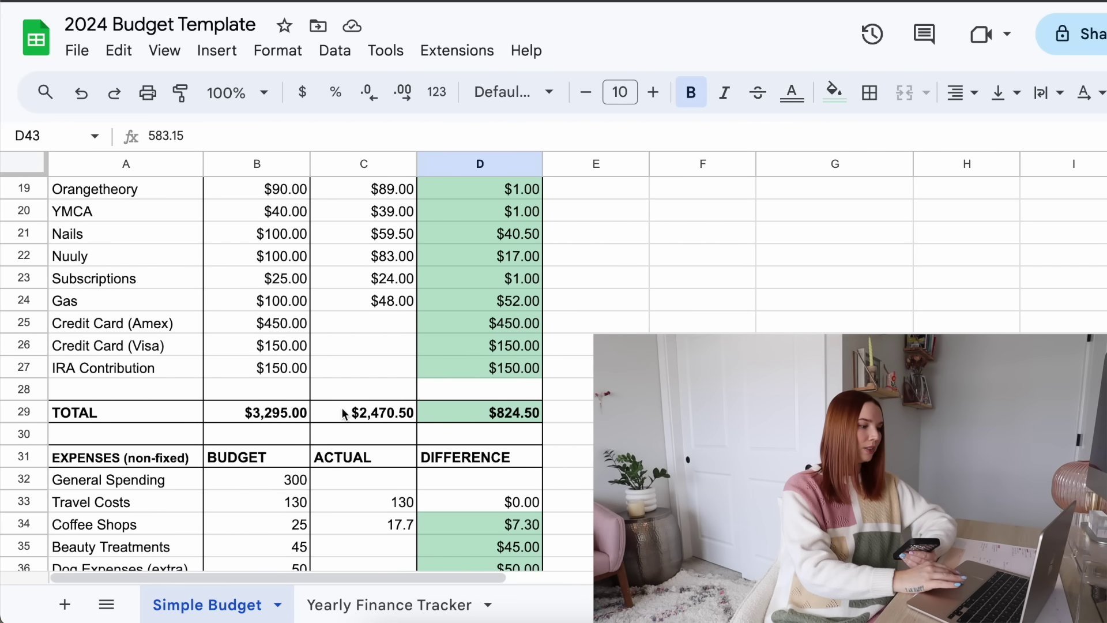
click(229, 420)
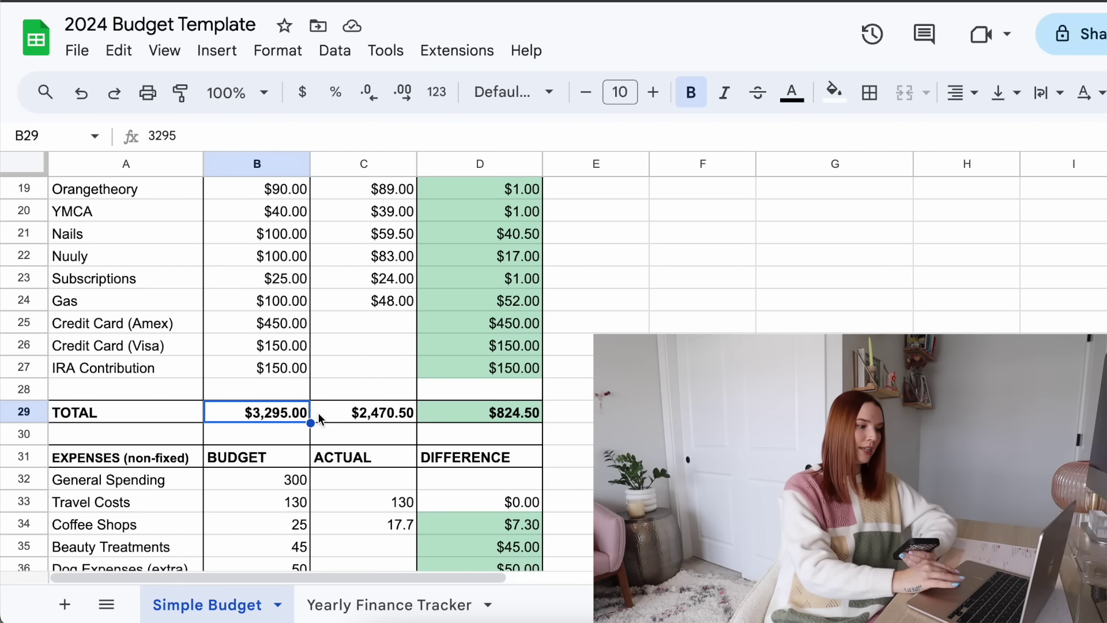
click(344, 421)
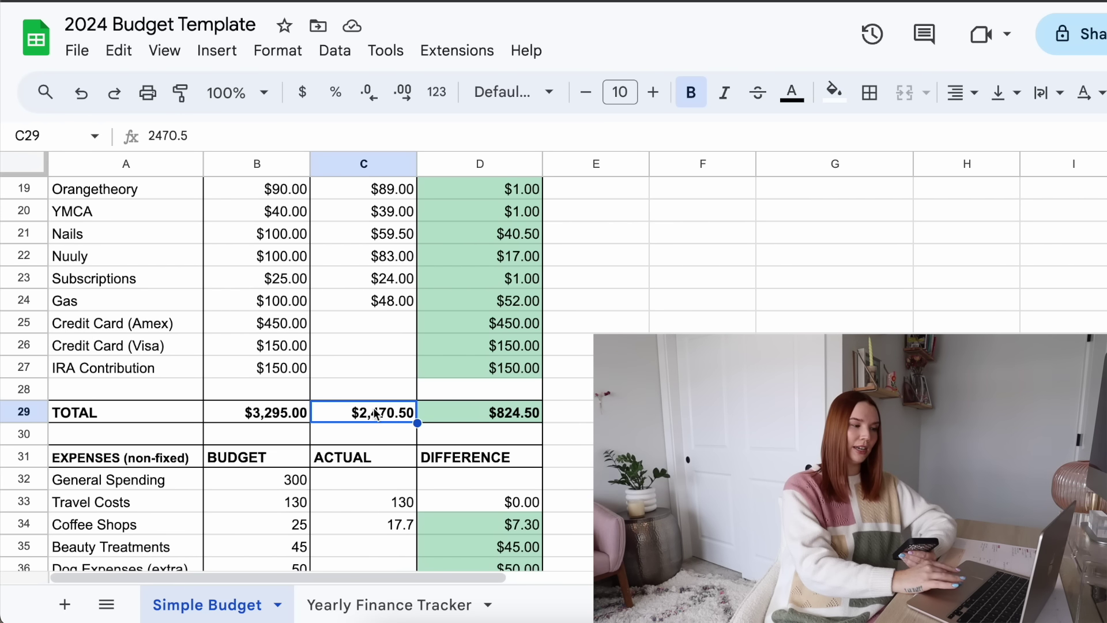
click(277, 416)
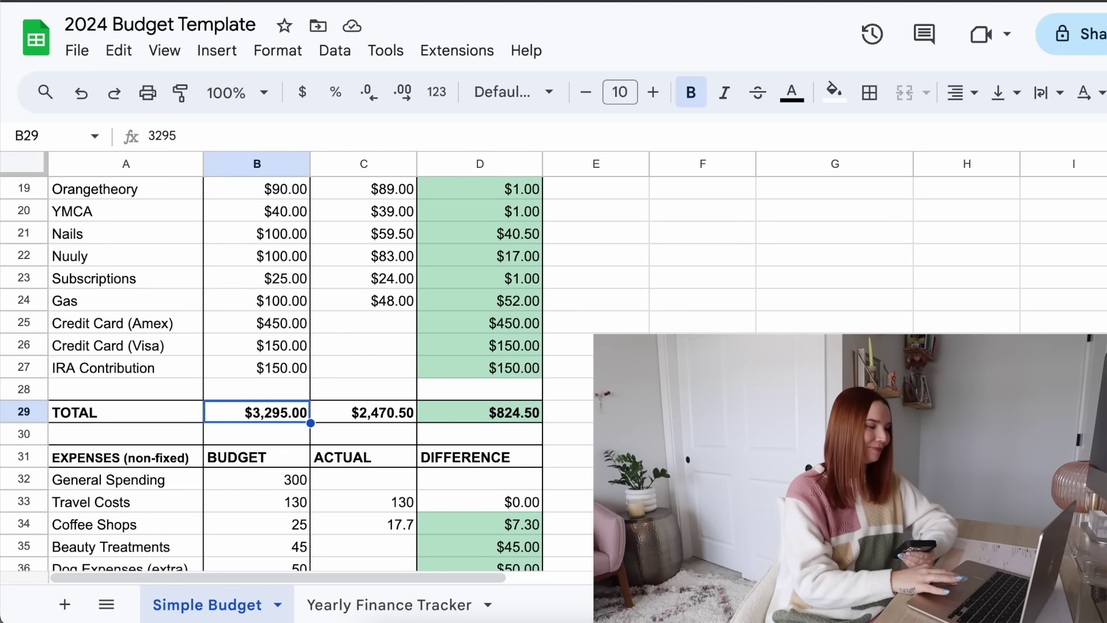
scroll(271, 375, down, 5)
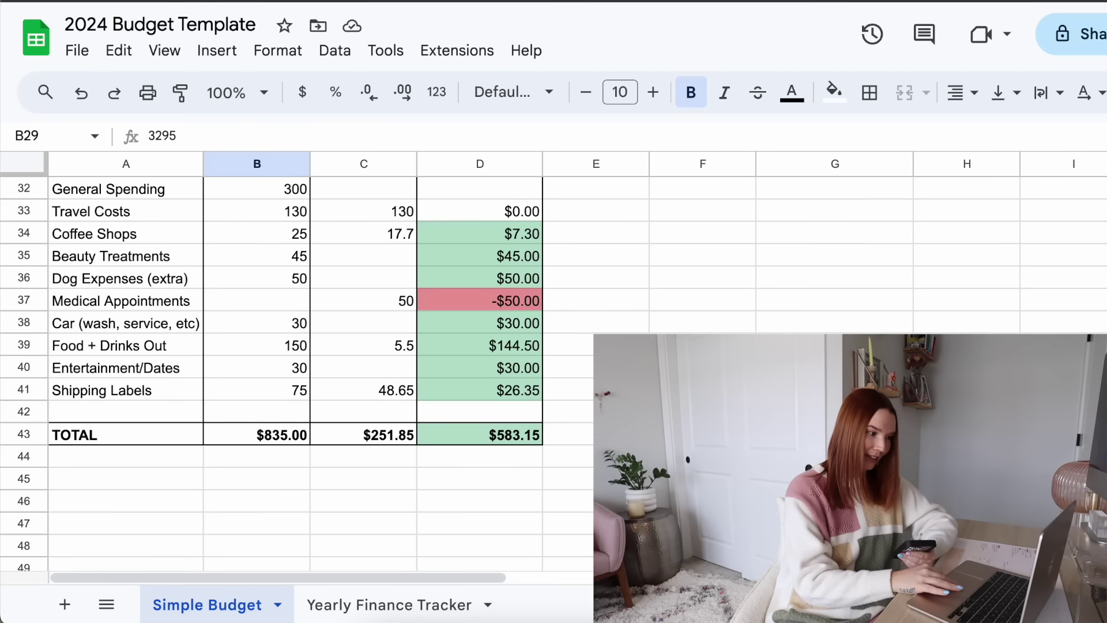
scroll(230, 374, up, 3)
click(234, 525)
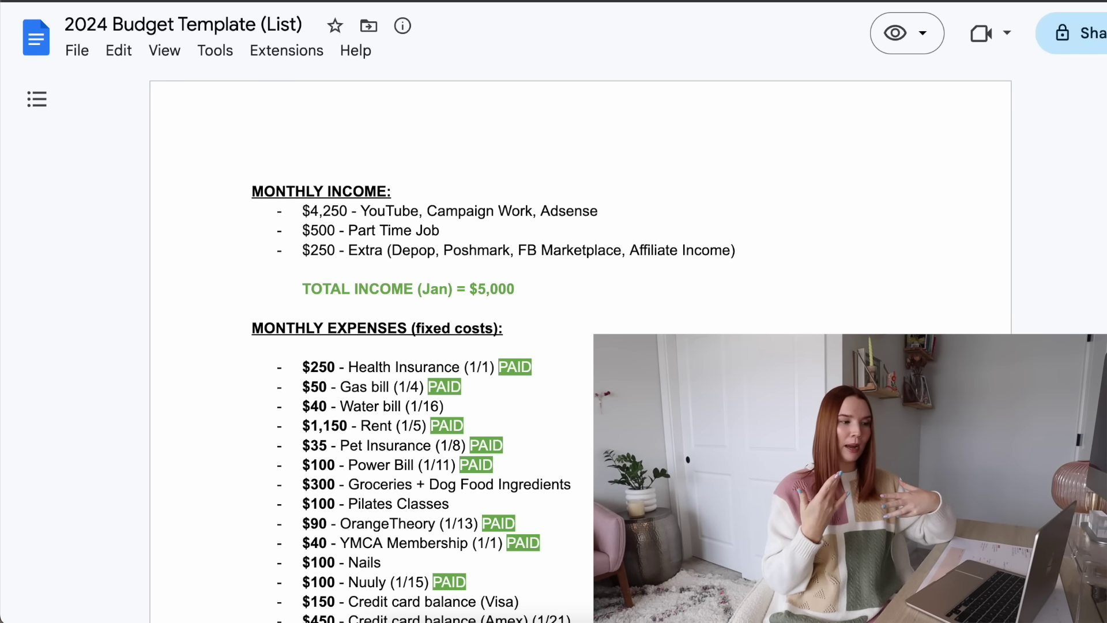
Examine the MONTHLY INCOME heading and the January total income amount in the 2024 Budget Template (List) document
scroll(565, 217, down, 2)
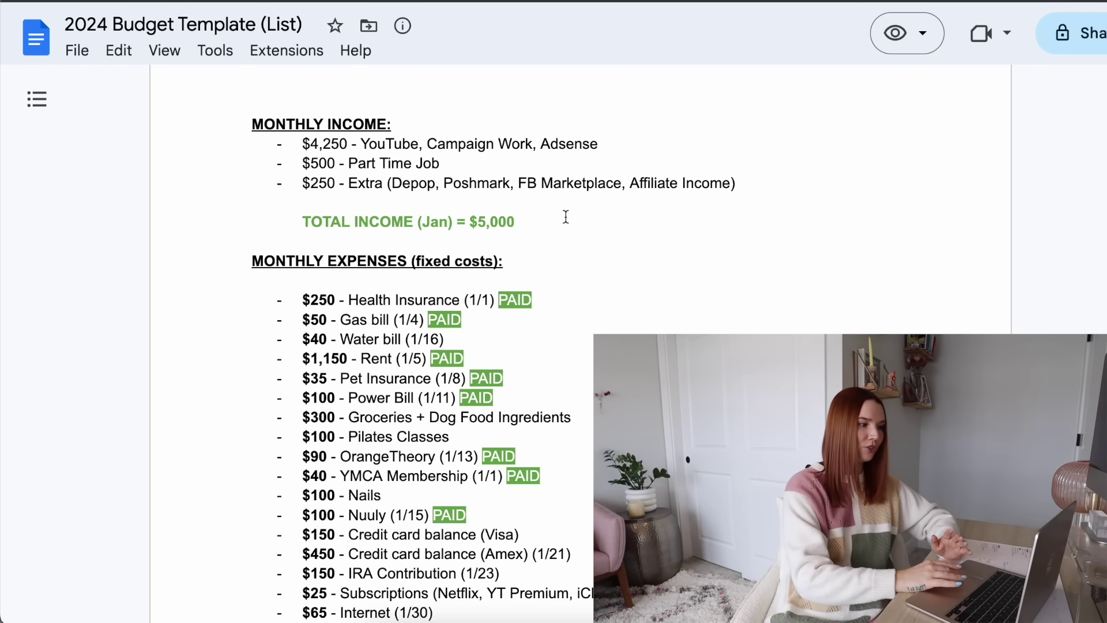
drag(544, 217, 523, 231)
click(538, 227)
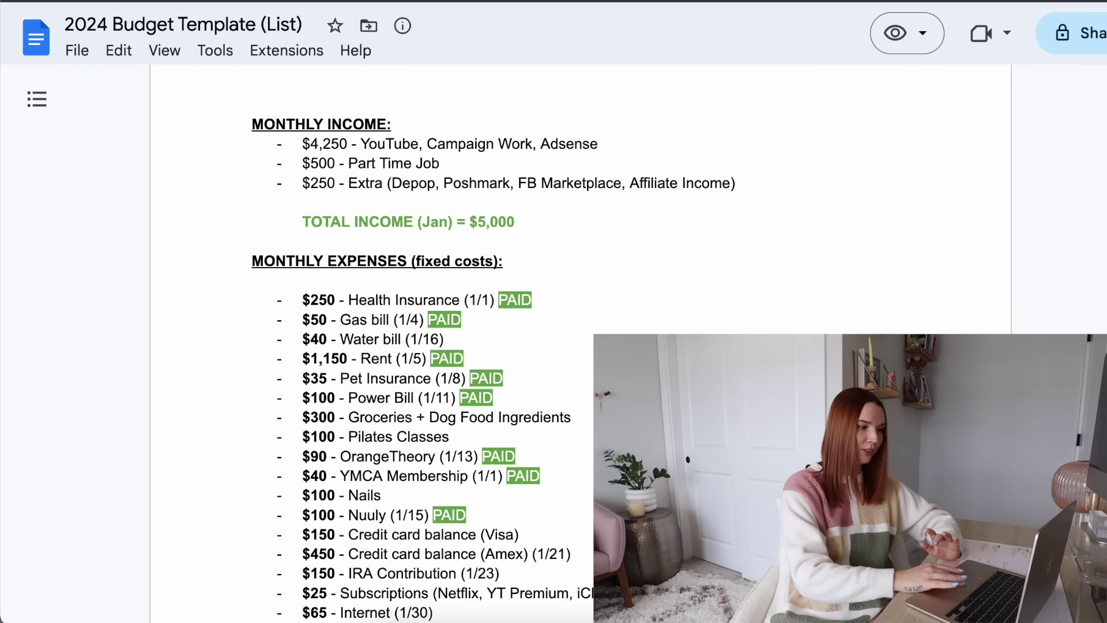
drag(519, 222, 472, 222)
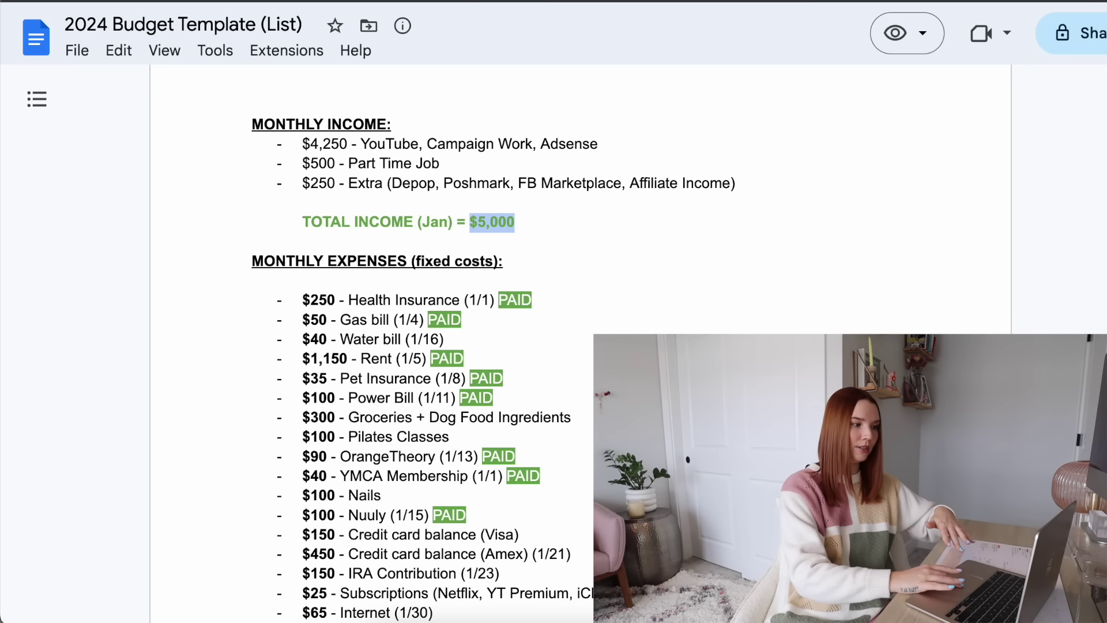
click(527, 232)
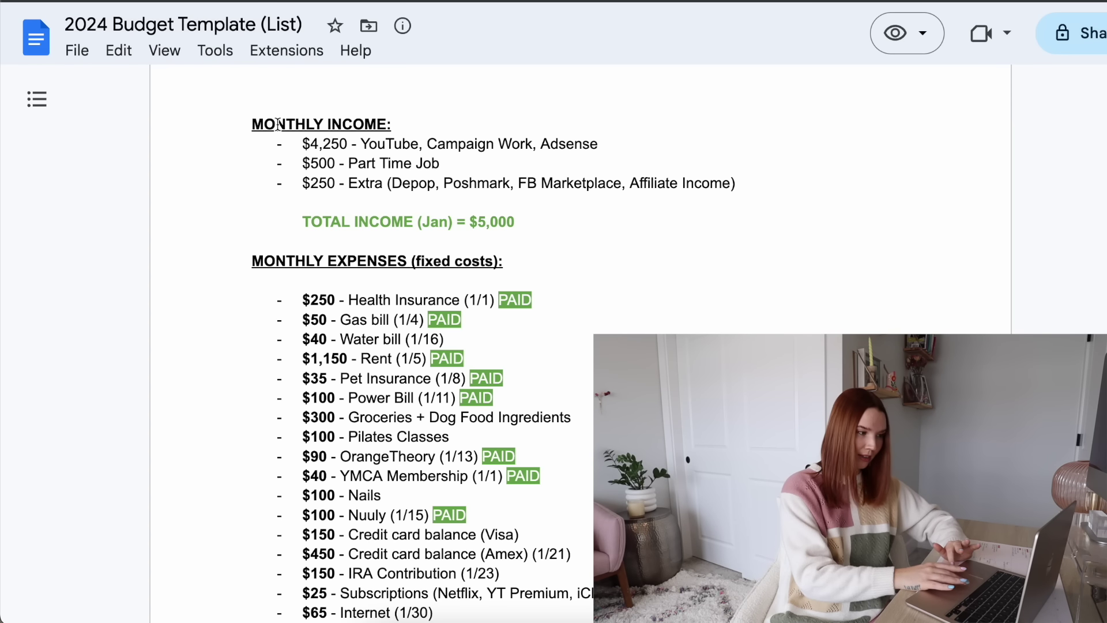
drag(250, 122, 396, 130)
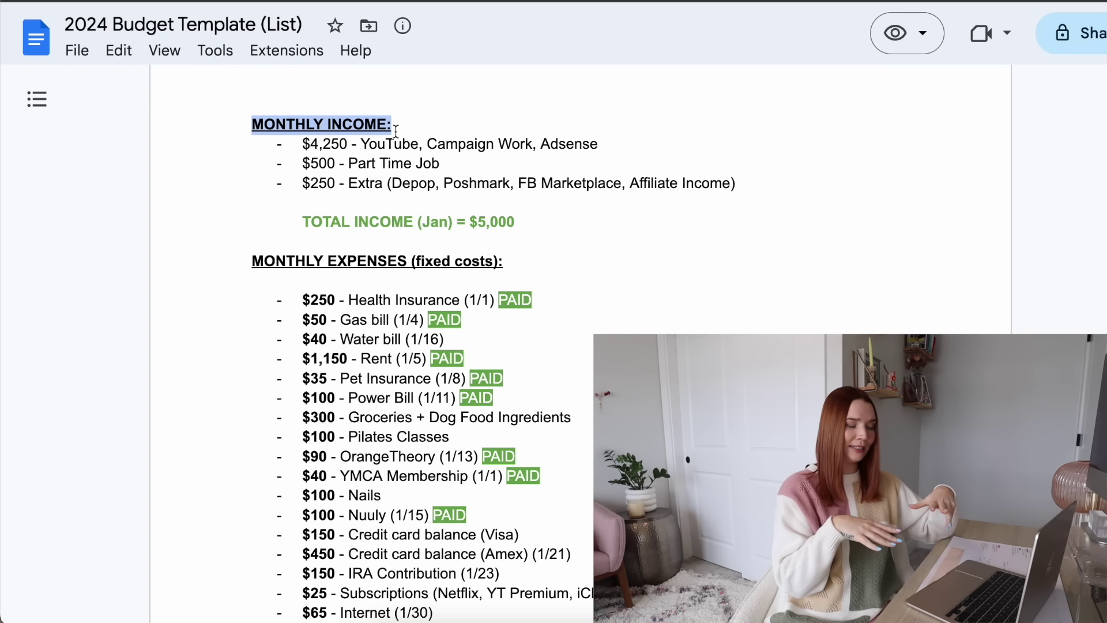
click(555, 234)
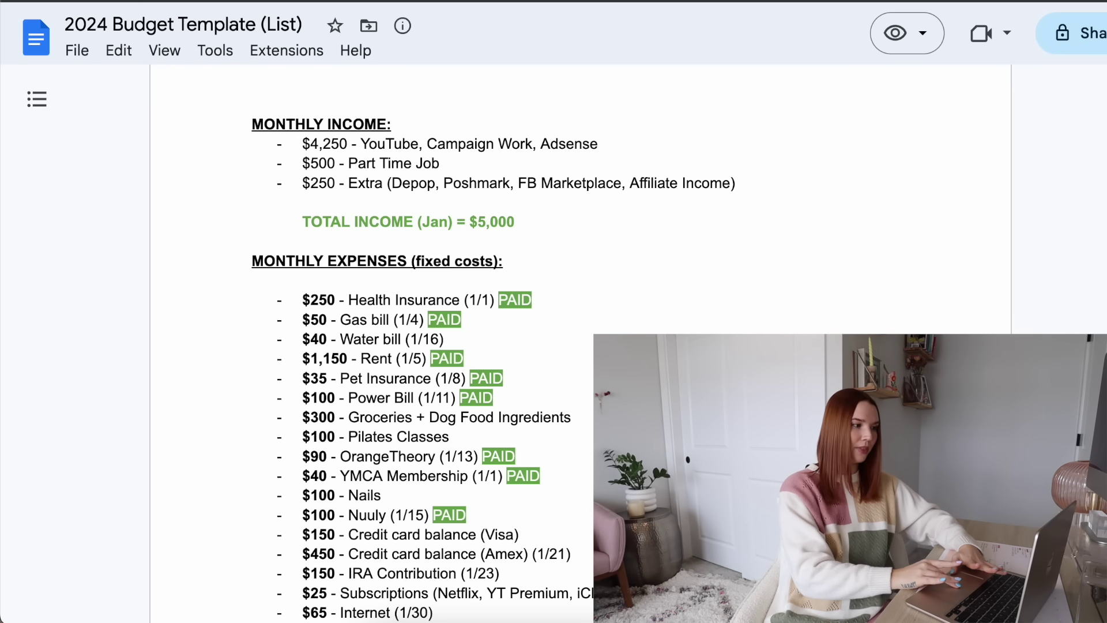
Examine the MONTHLY EXPENSES (fixed costs) heading and the due dates beside Health Insurance, Rent and Nuuly
scroll(675, 87, down, 3)
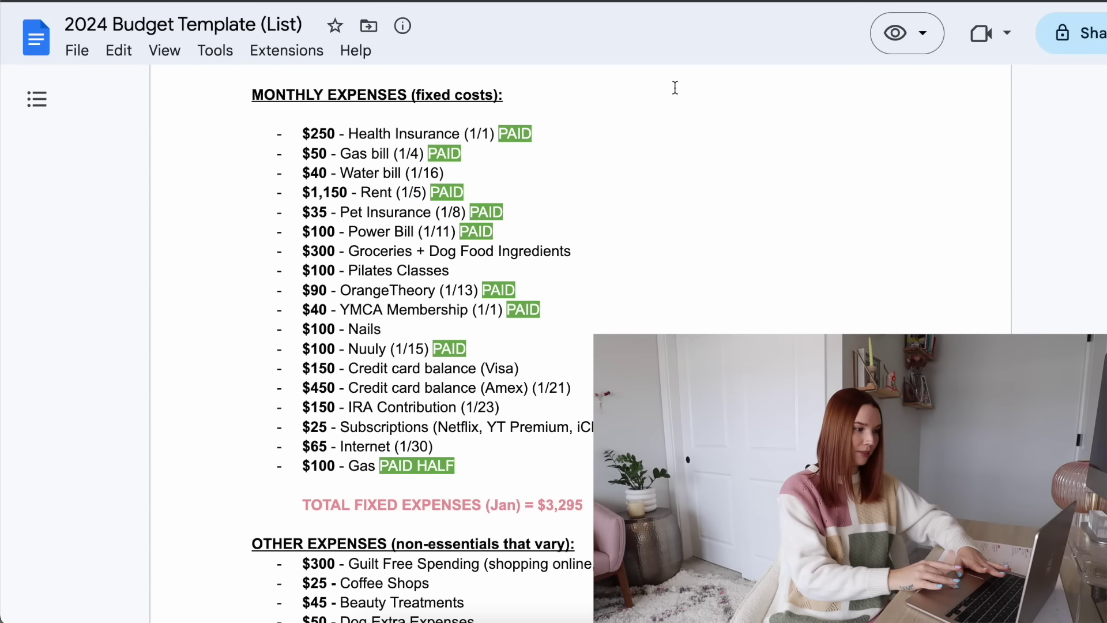
drag(248, 95, 502, 99)
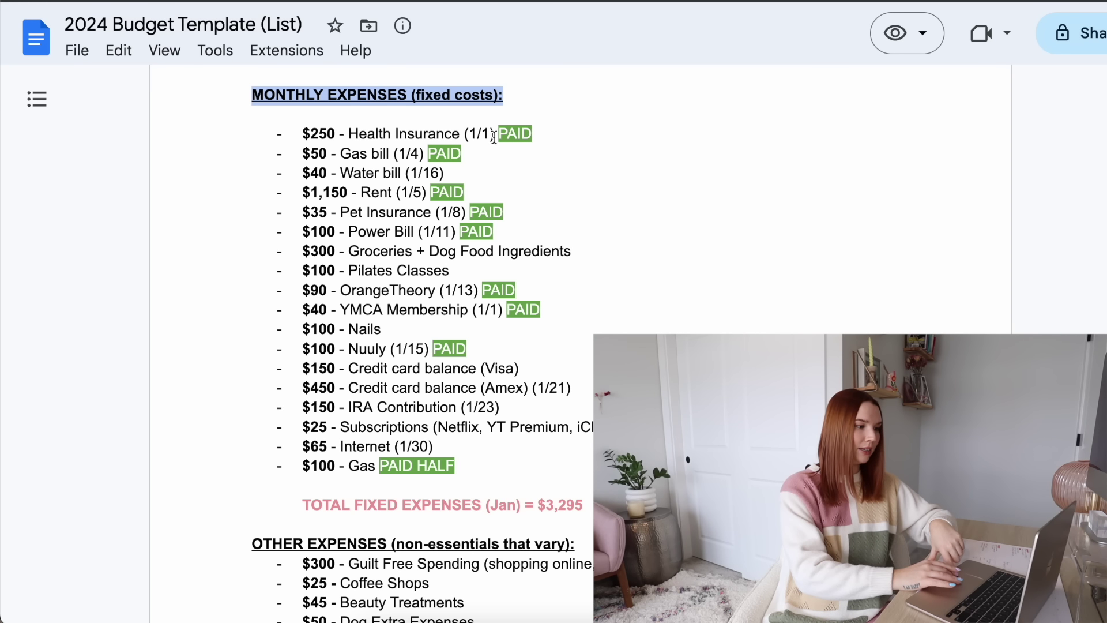
drag(494, 134, 465, 134)
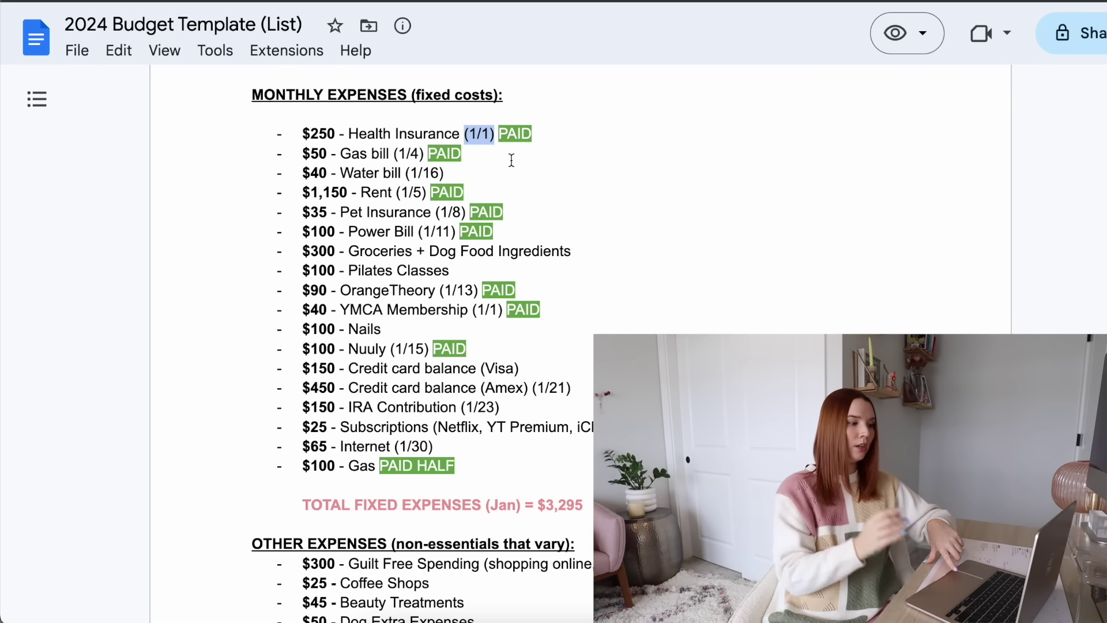
drag(430, 193, 399, 193)
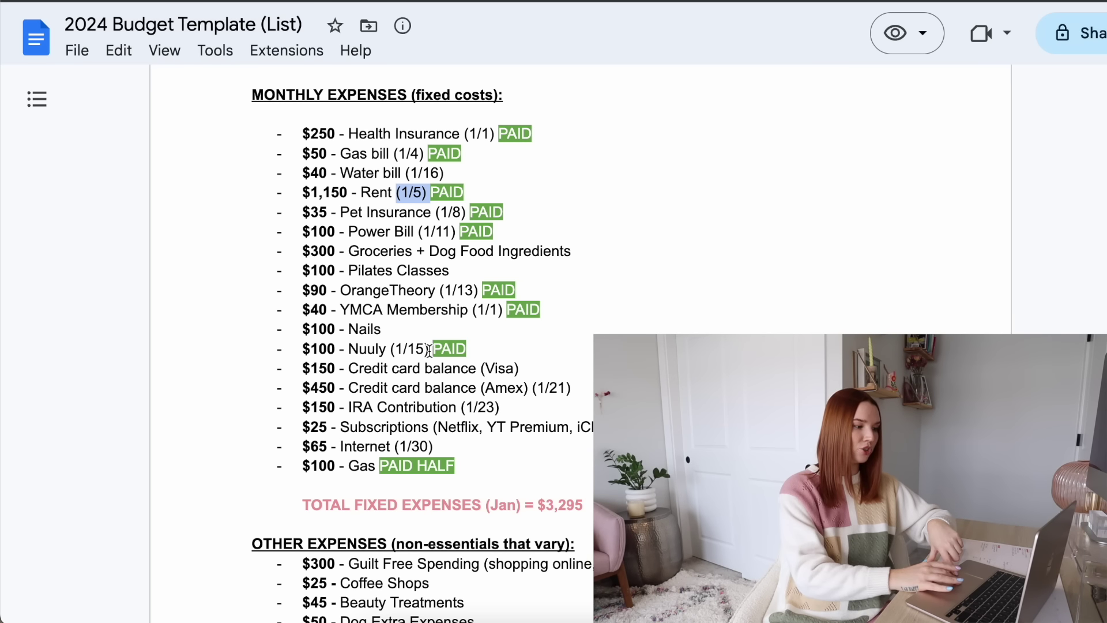
drag(428, 350, 395, 350)
drag(468, 350, 502, 350)
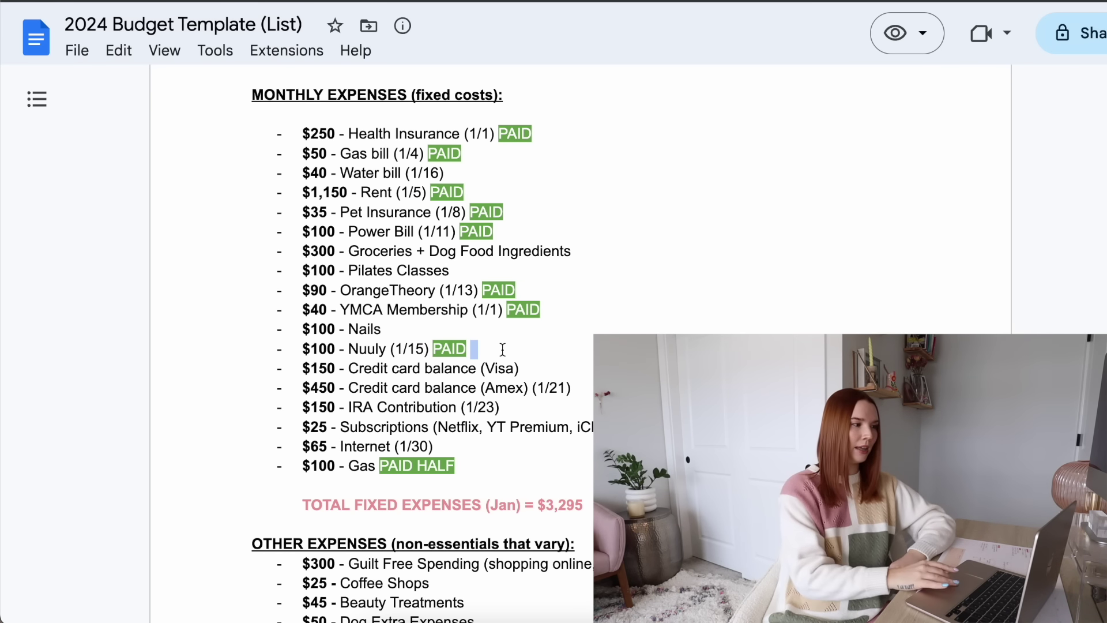
Compare the Gas Bill row in the Simple Budget sheet of 2024 Budget Template with the list document's fixed expenses
key(ctrl+Tab)
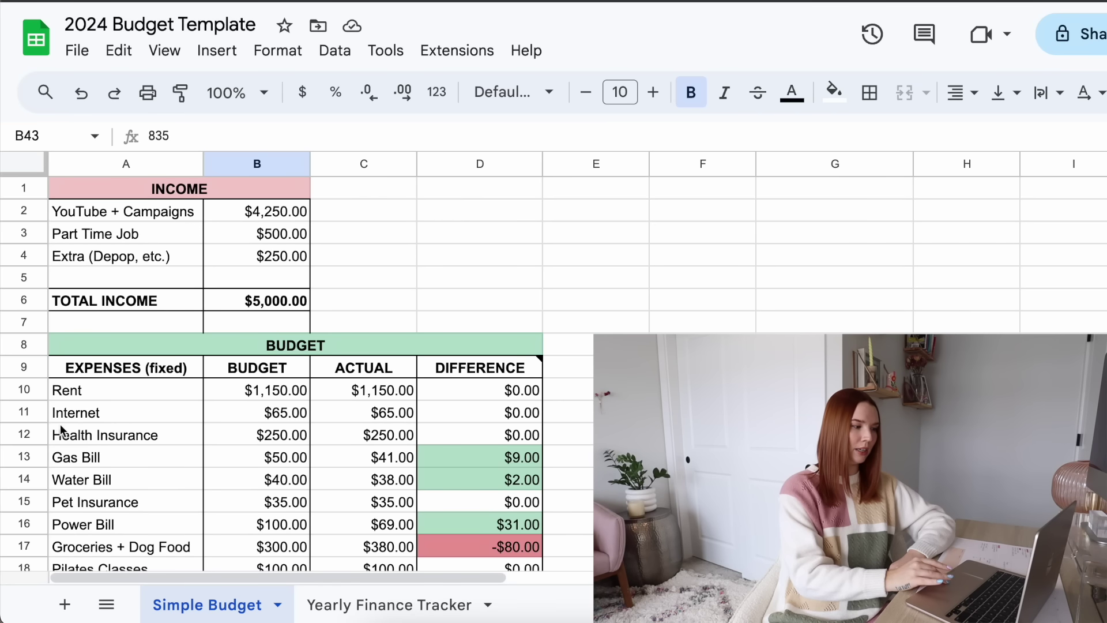
click(120, 458)
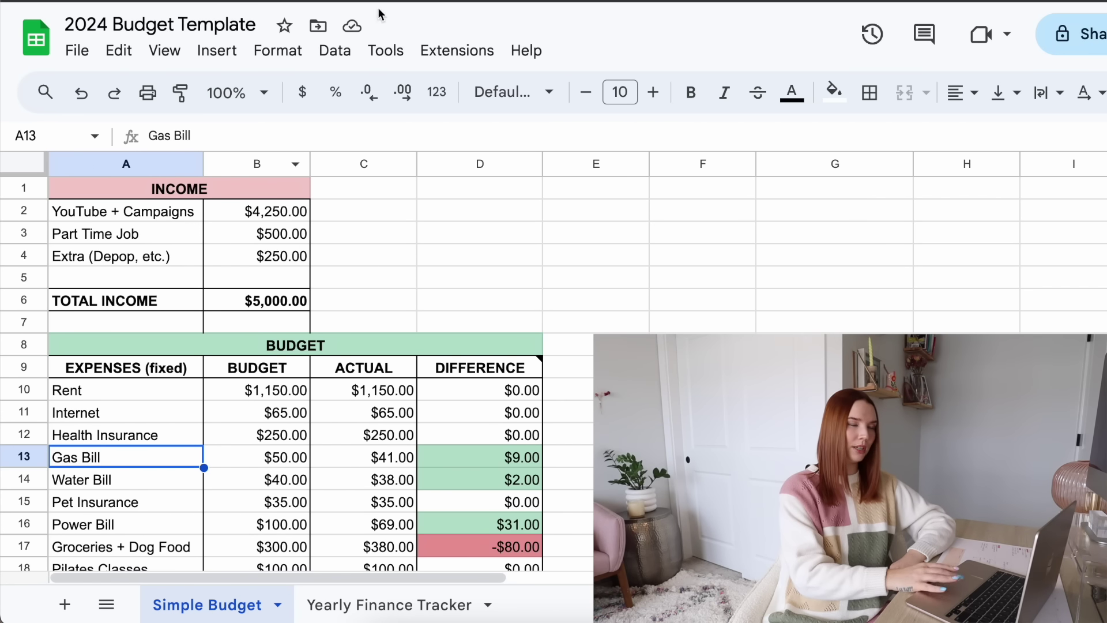
key(ctrl+Tab)
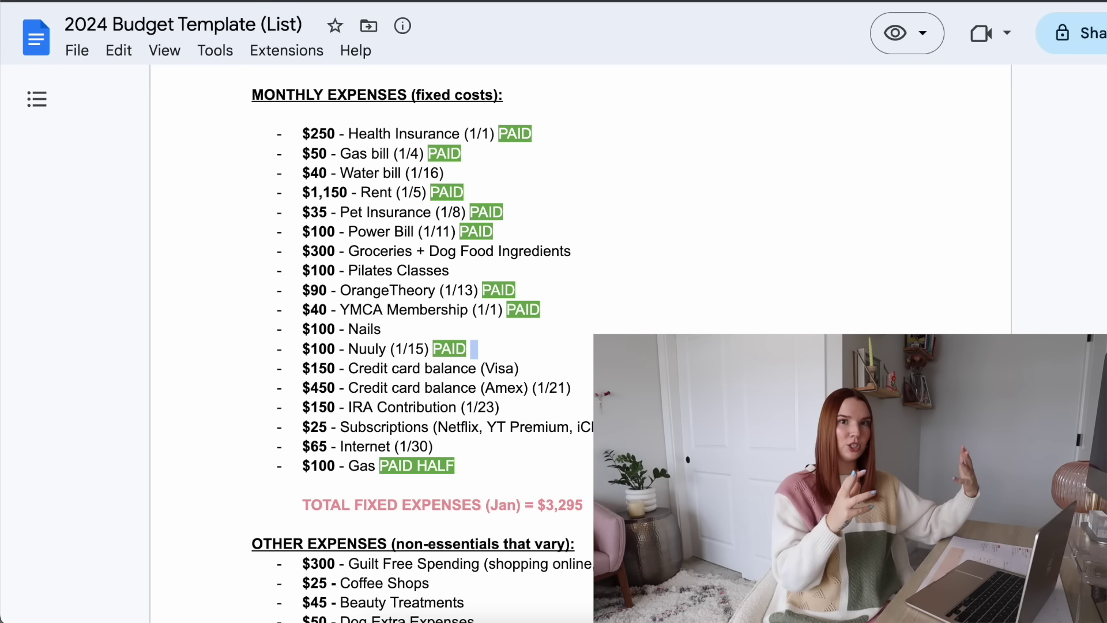
click(506, 236)
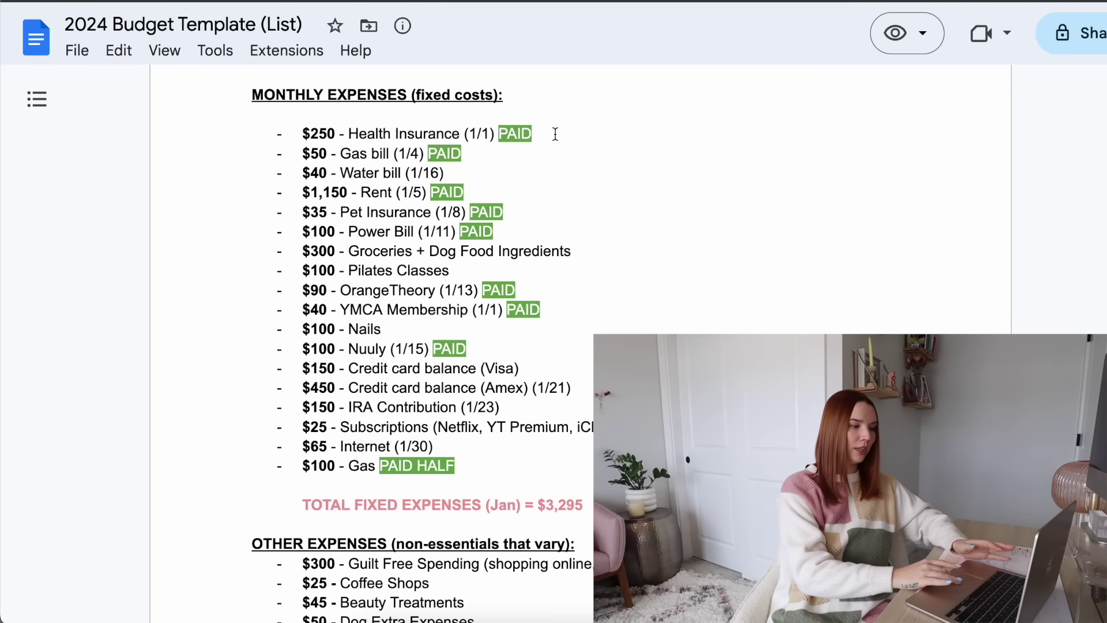
Review the Nails entry and the January TOTAL FIXED EXPENSES line in the fixed costs list
triple_click(401, 333)
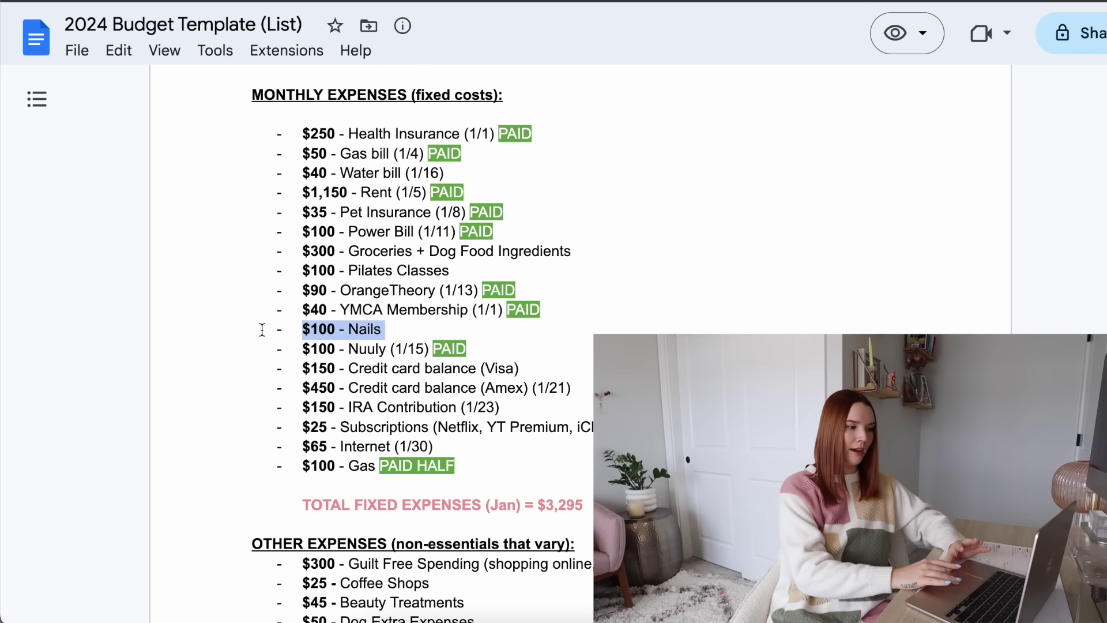
click(425, 333)
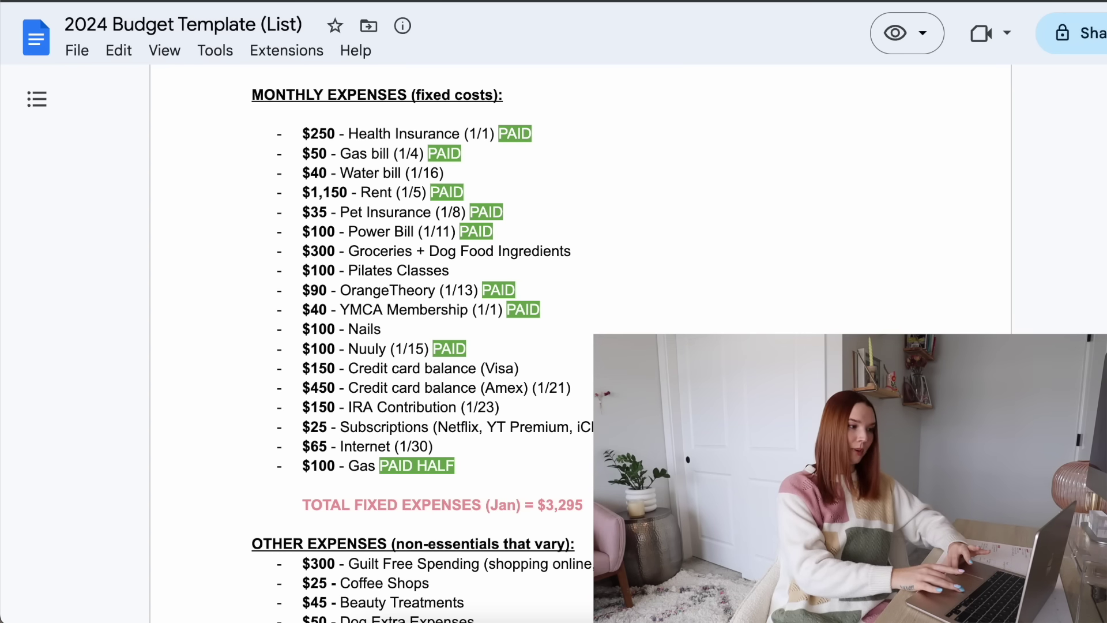
scroll(530, 368, down, 1)
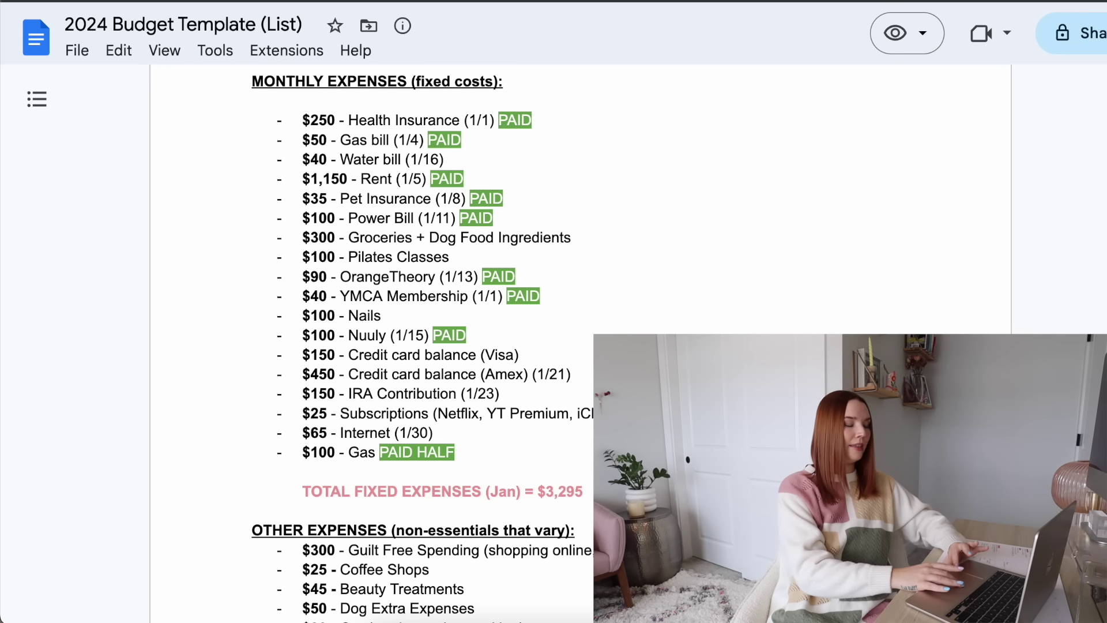
triple_click(574, 489)
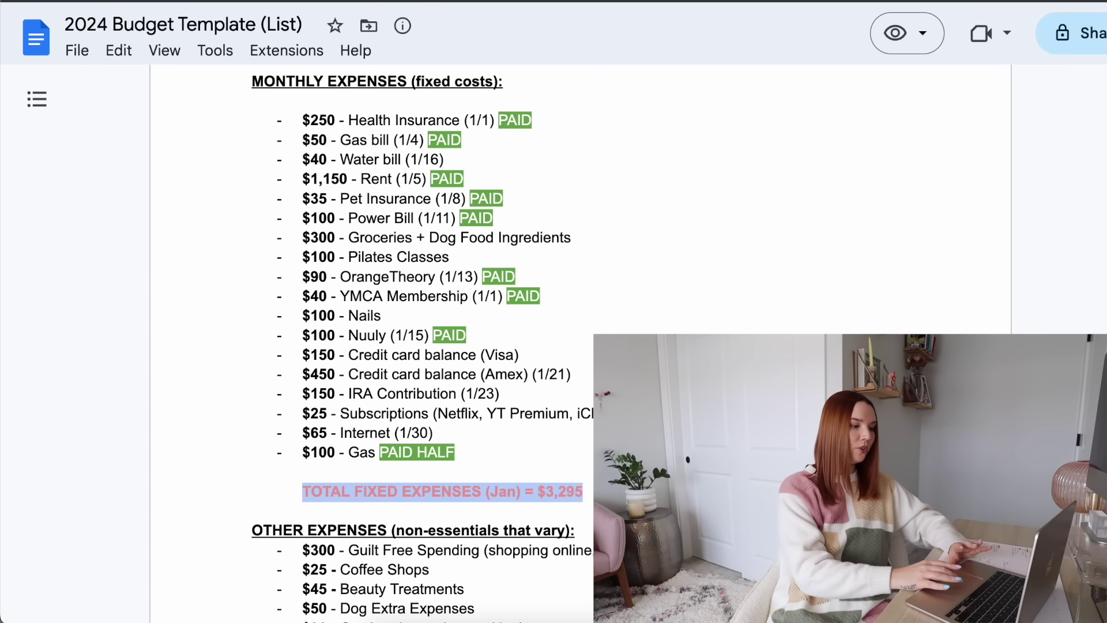
key(Right)
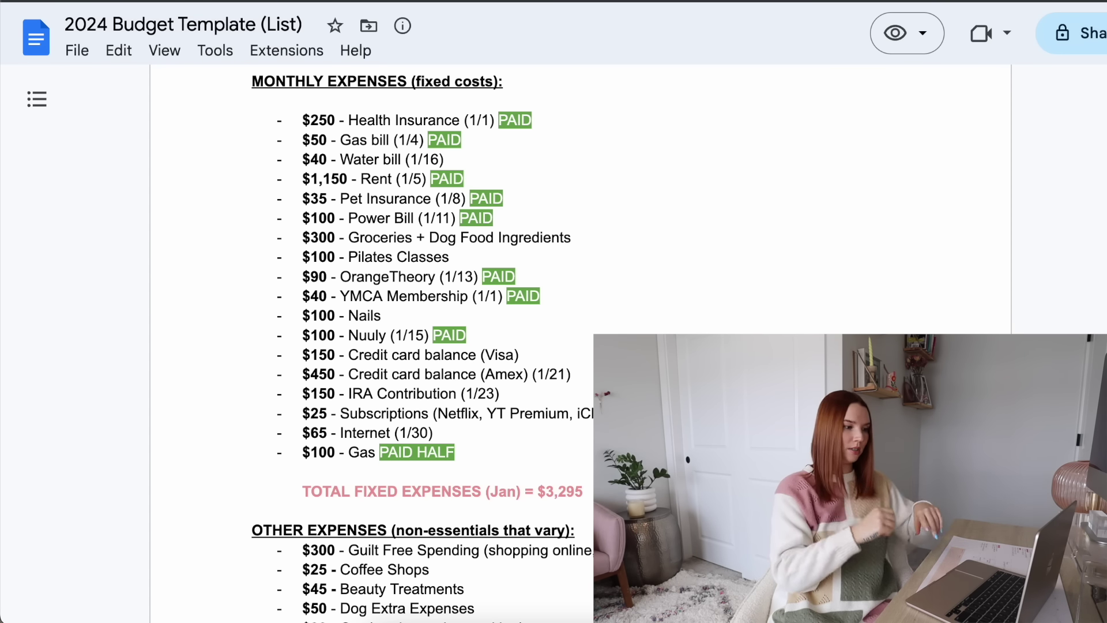
Examine the OTHER EXPENSES (non-essentials that vary) heading and its Guilt Free Spending, Tax payments and Medical Appointments entries
scroll(519, 288, down, 5)
drag(252, 195, 597, 195)
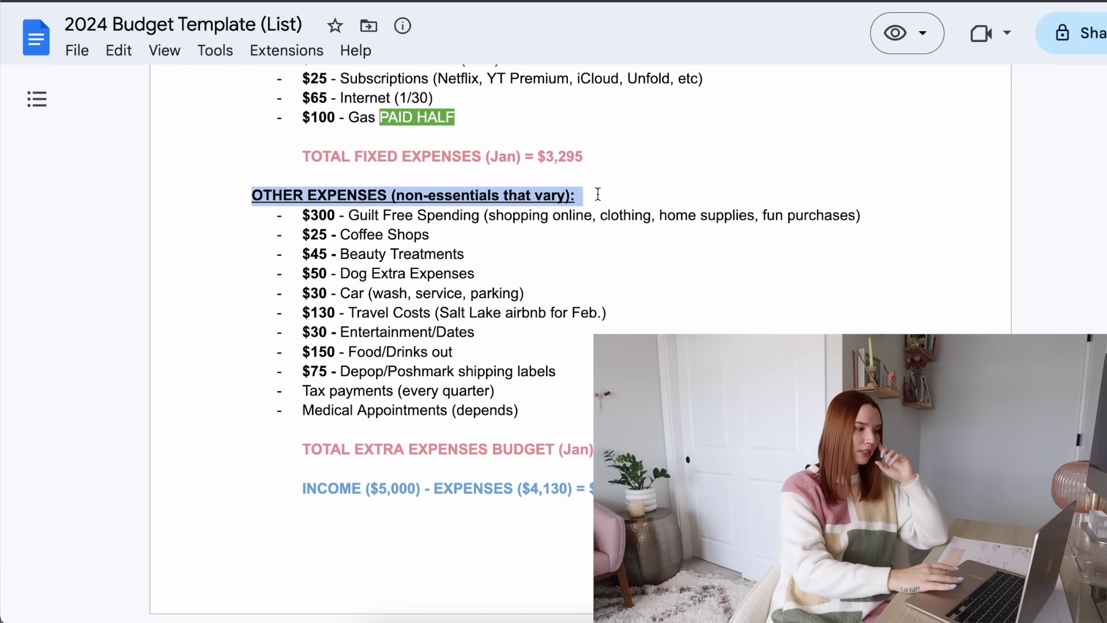
click(91, 297)
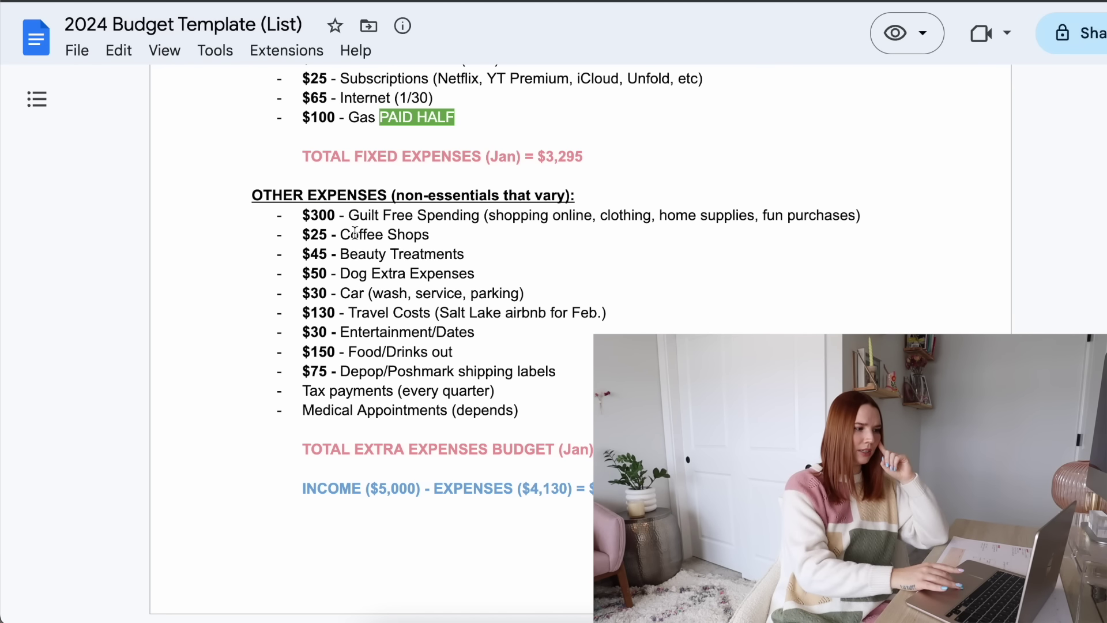
drag(349, 215, 480, 222)
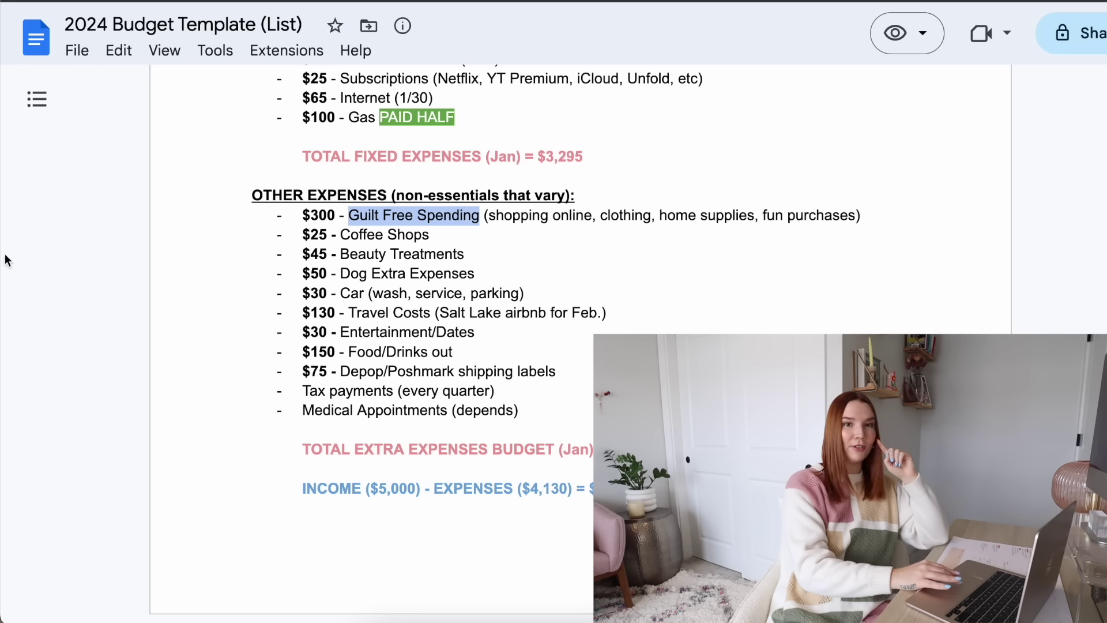
click(95, 246)
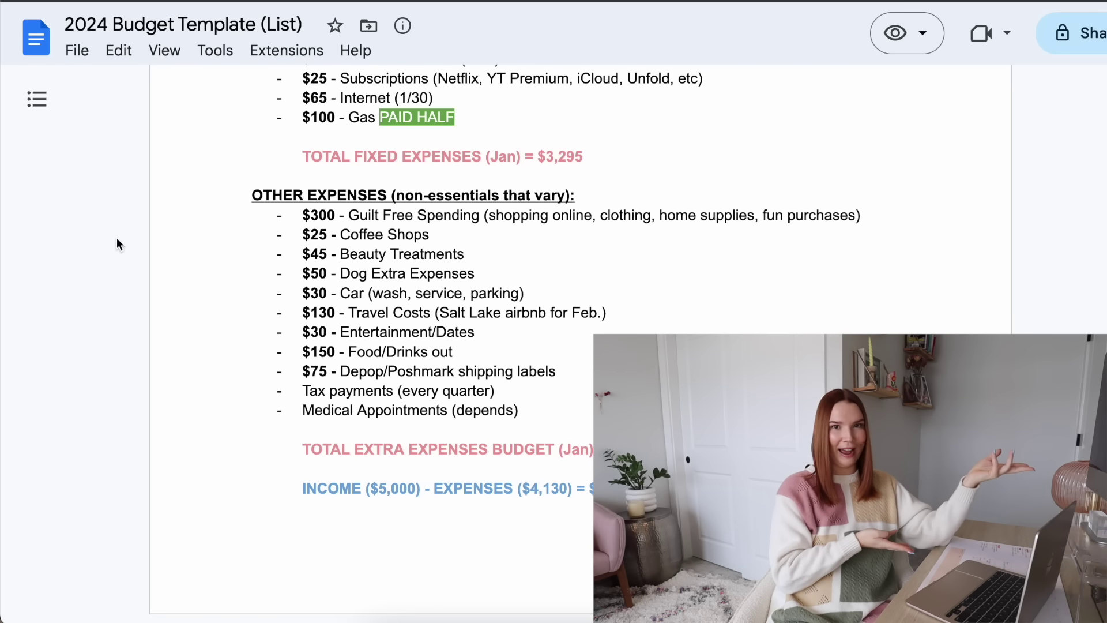
drag(521, 410, 301, 395)
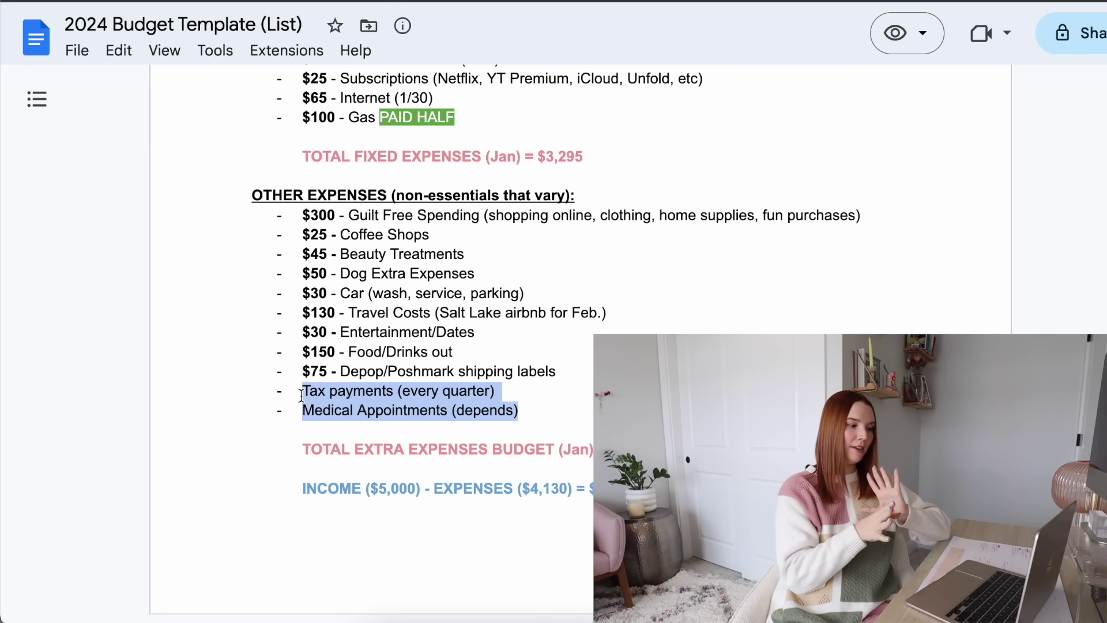
click(125, 395)
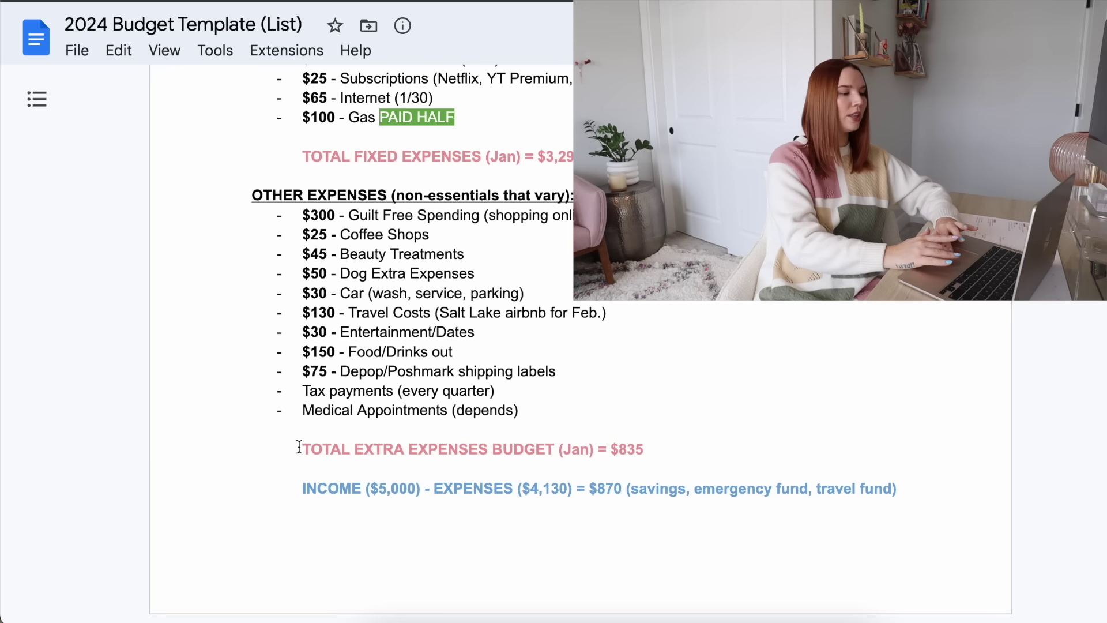
Check the January TOTAL EXTRA EXPENSES BUDGET and the income-minus-expenses remainder for savings, emergency fund and travel fund
drag(299, 447, 649, 456)
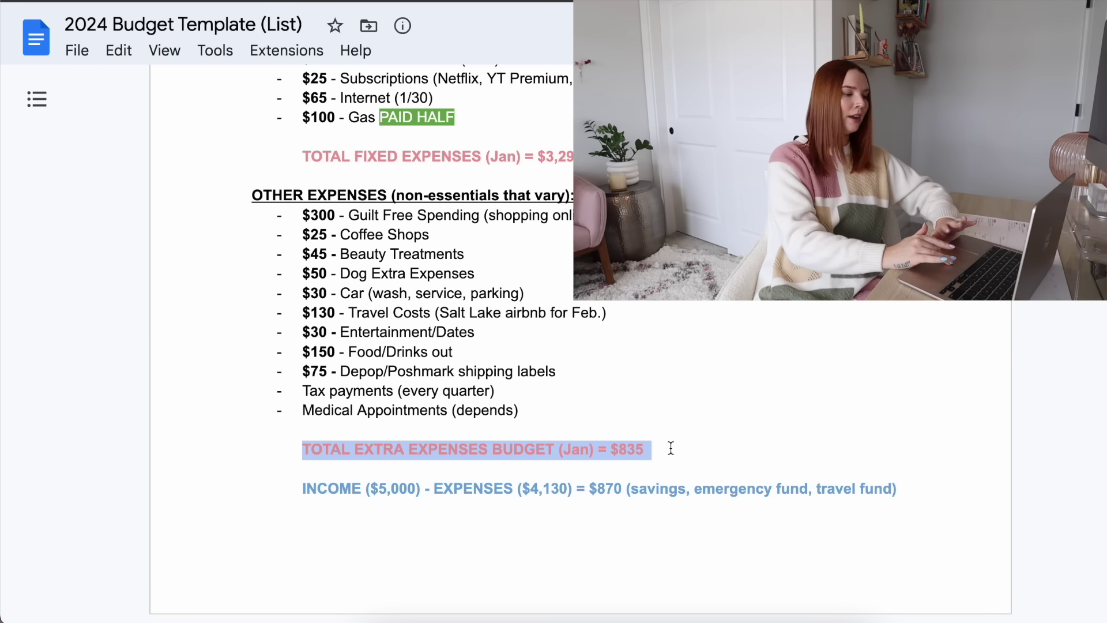
click(340, 542)
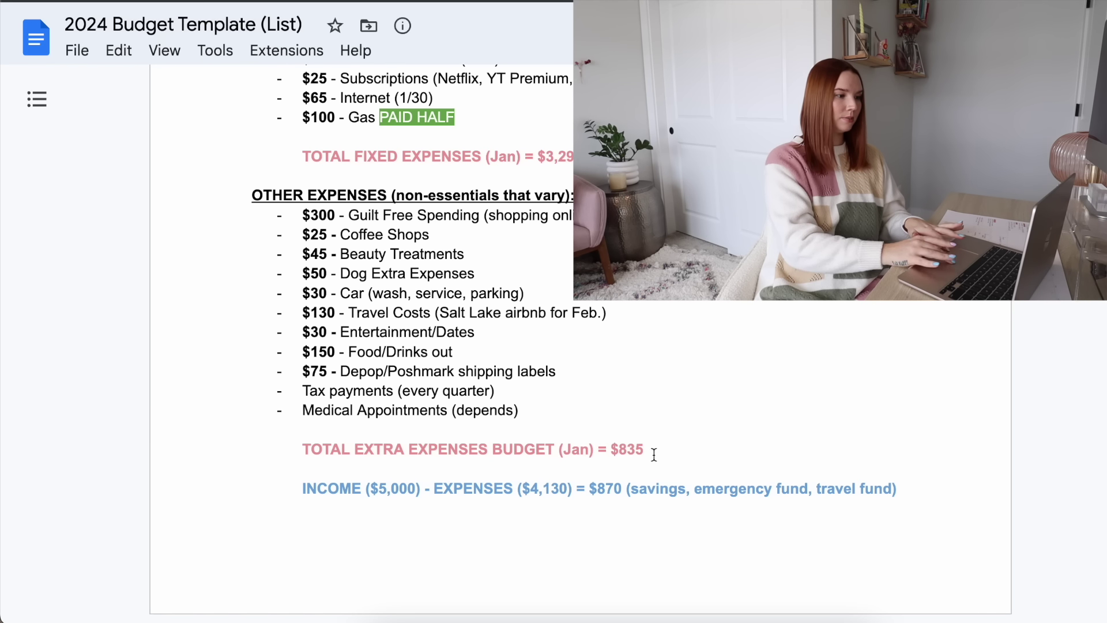
drag(588, 488, 906, 489)
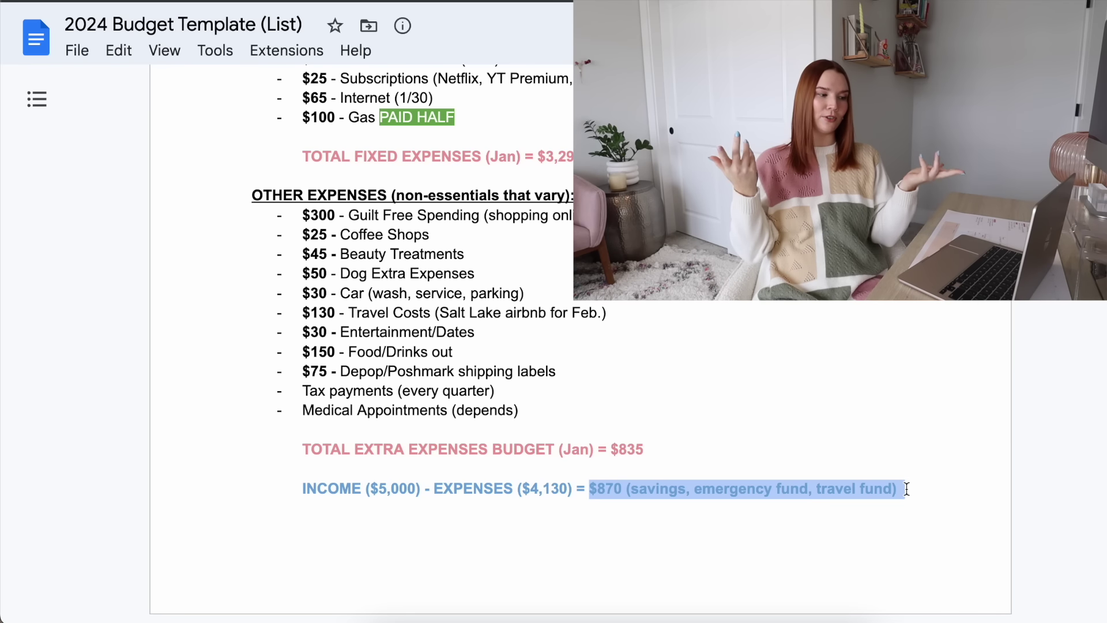